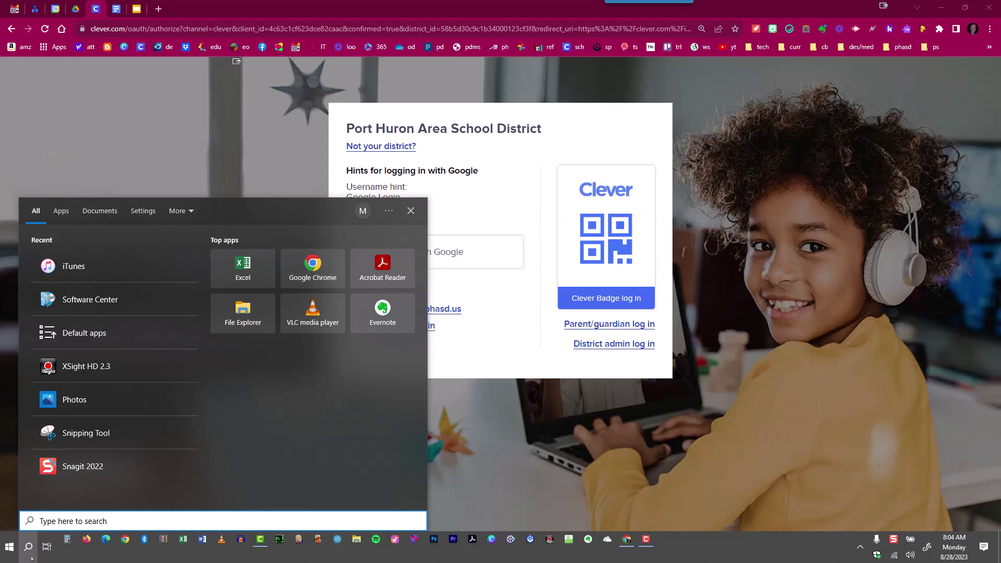
Step: Search Windows for 'snip' and launch the Snipping Tool app
click(8, 547)
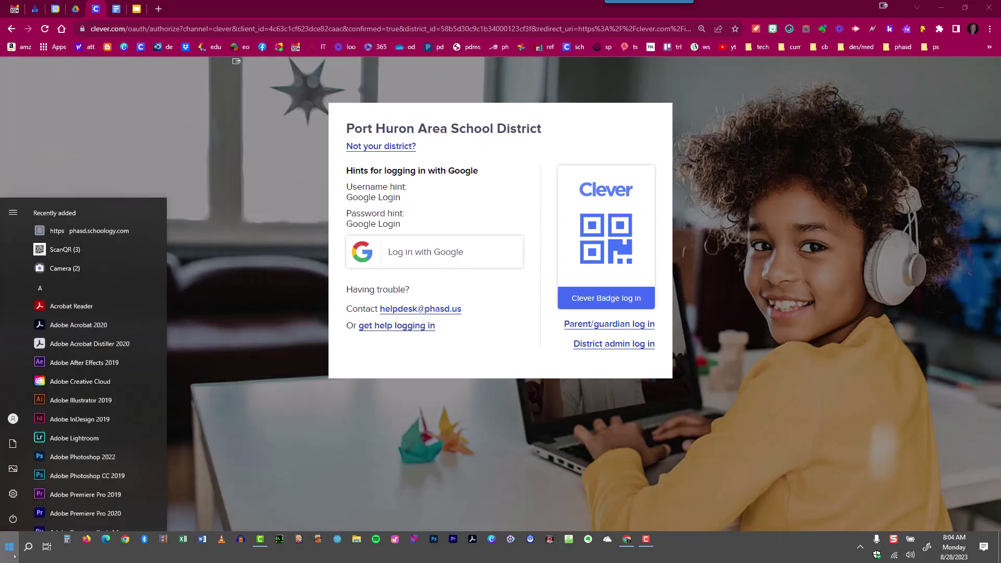
click(9, 554)
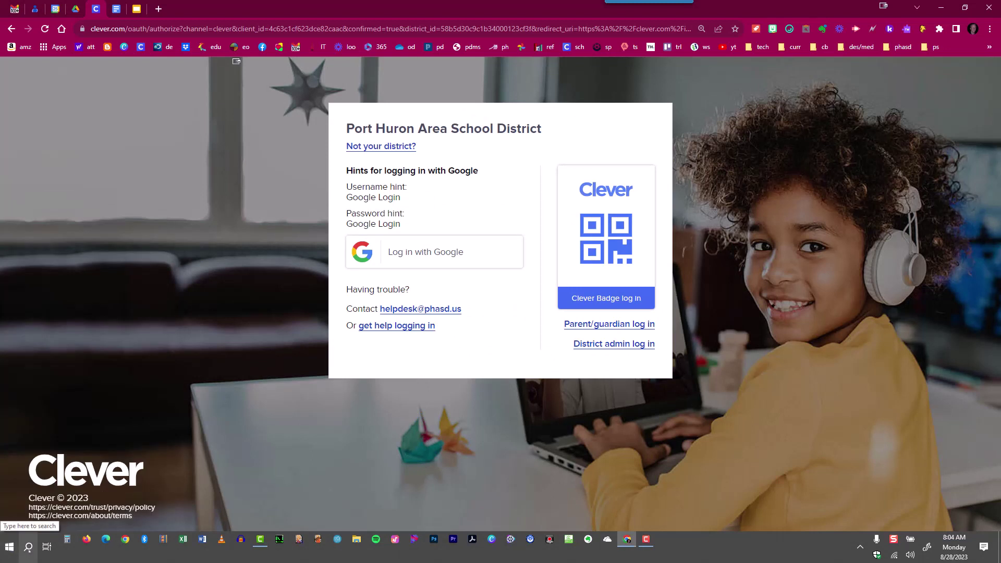
click(28, 546)
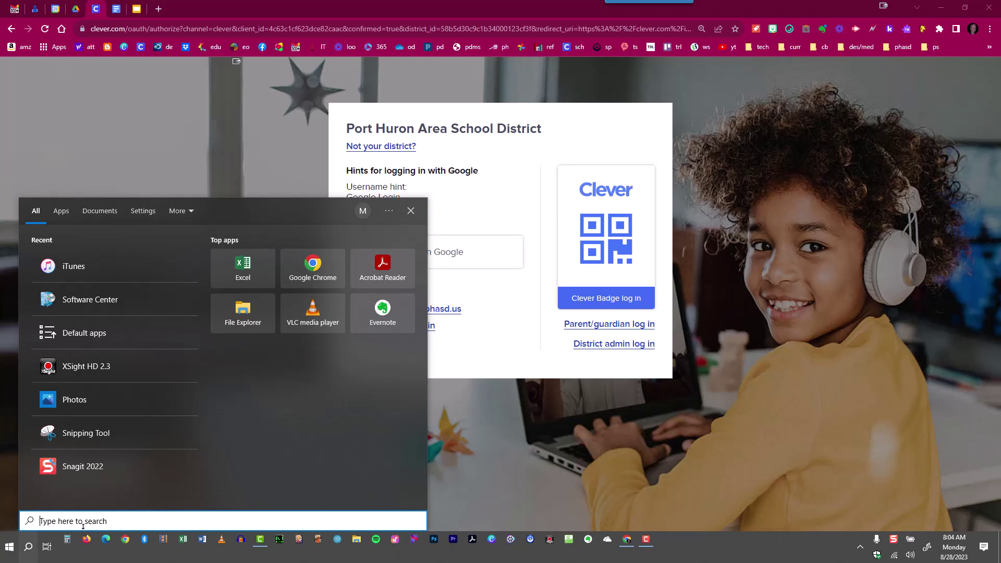
text(snip)
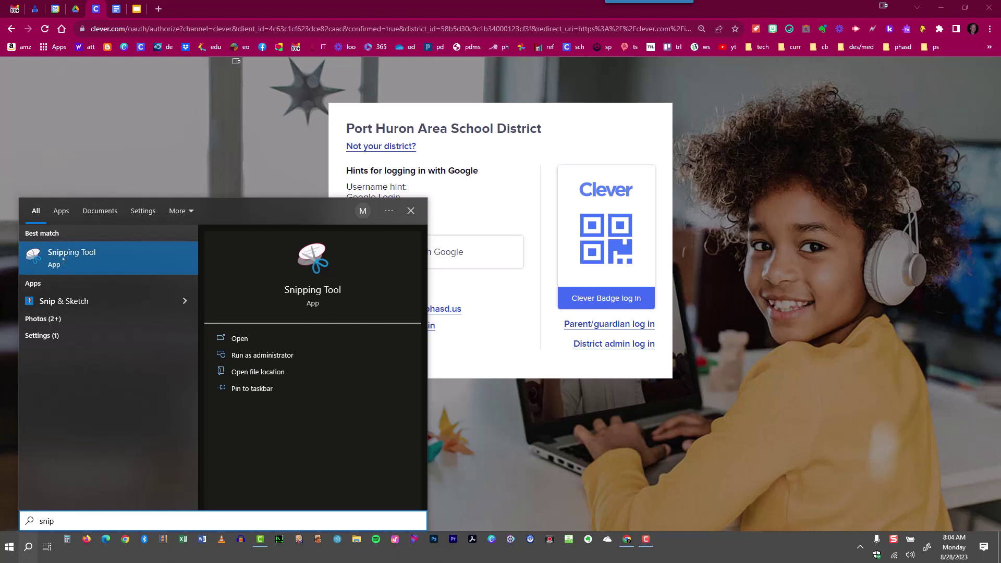
click(250, 339)
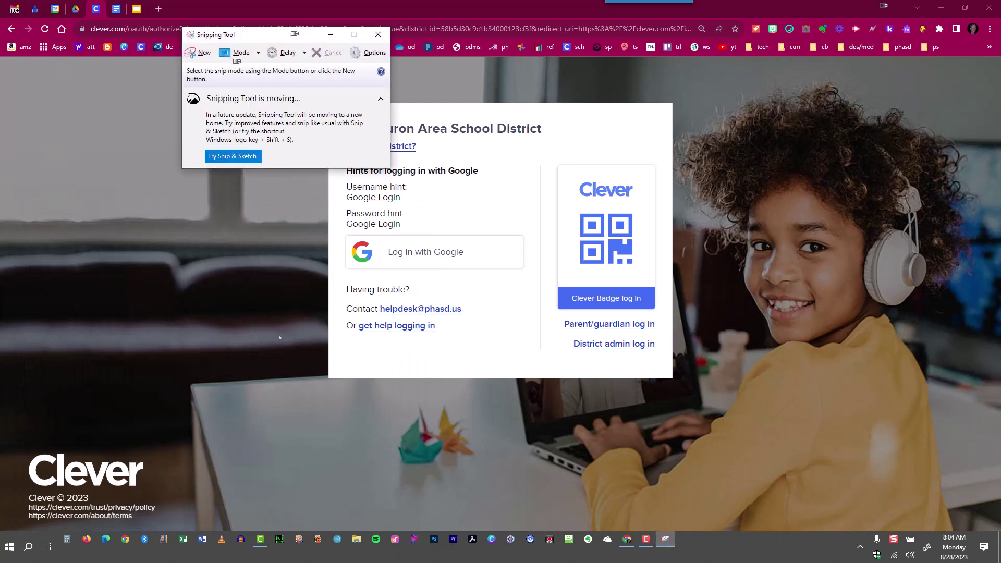
Step: Take a new rectangular snip of the Clever login box, then move the snip window aside
drag(213, 35, 111, 136)
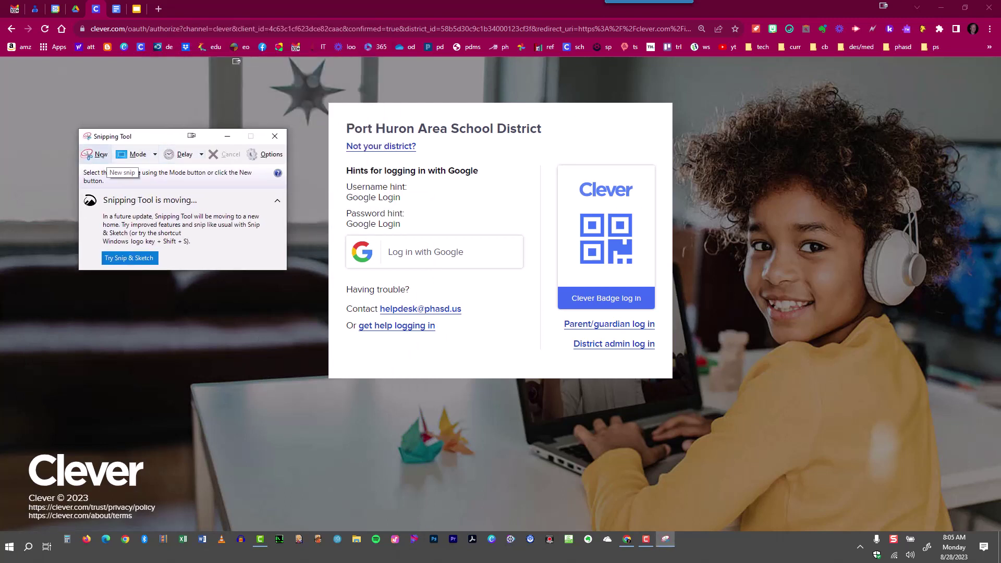
click(94, 154)
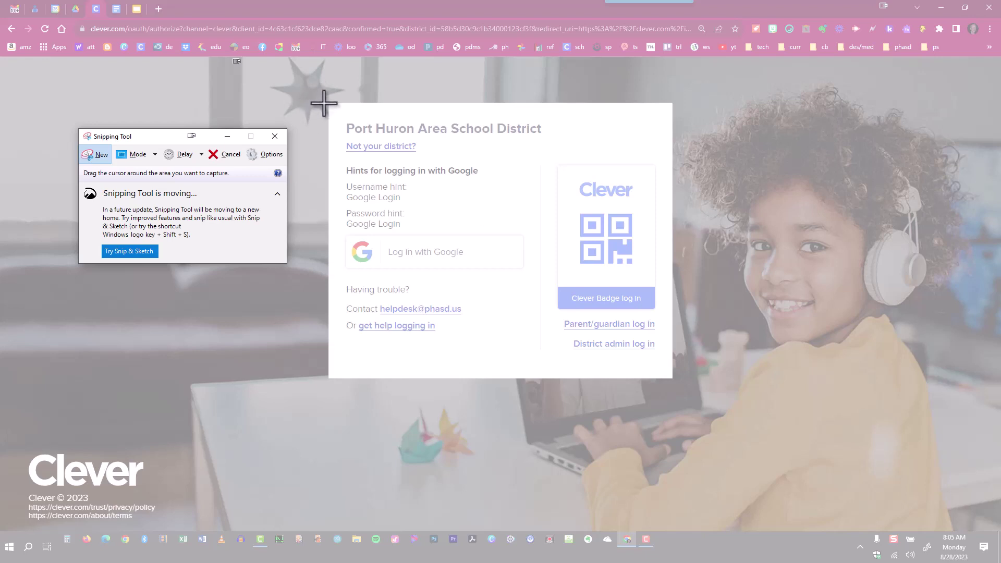
drag(325, 101, 674, 384)
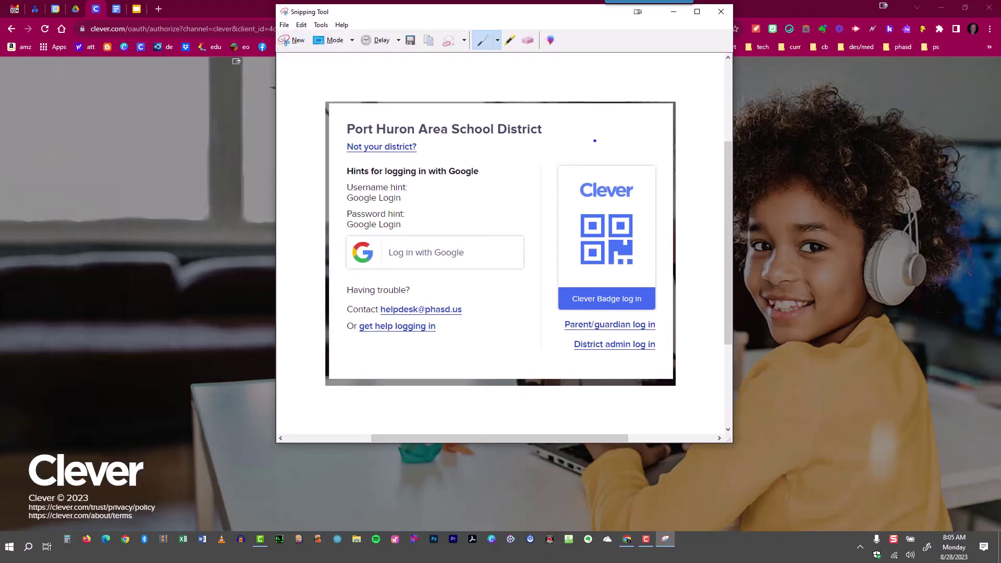
drag(343, 14, 383, 61)
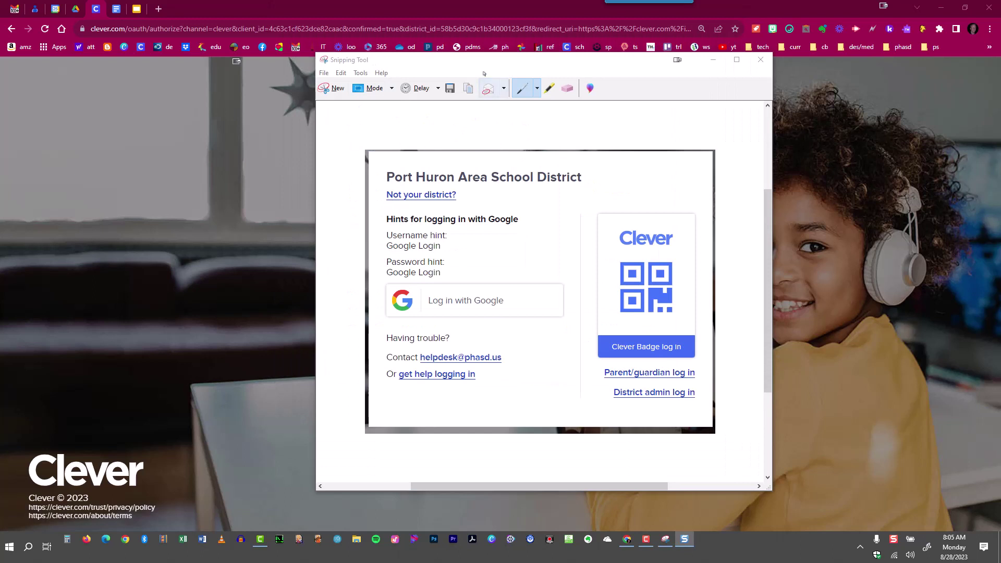
drag(484, 59, 500, 90)
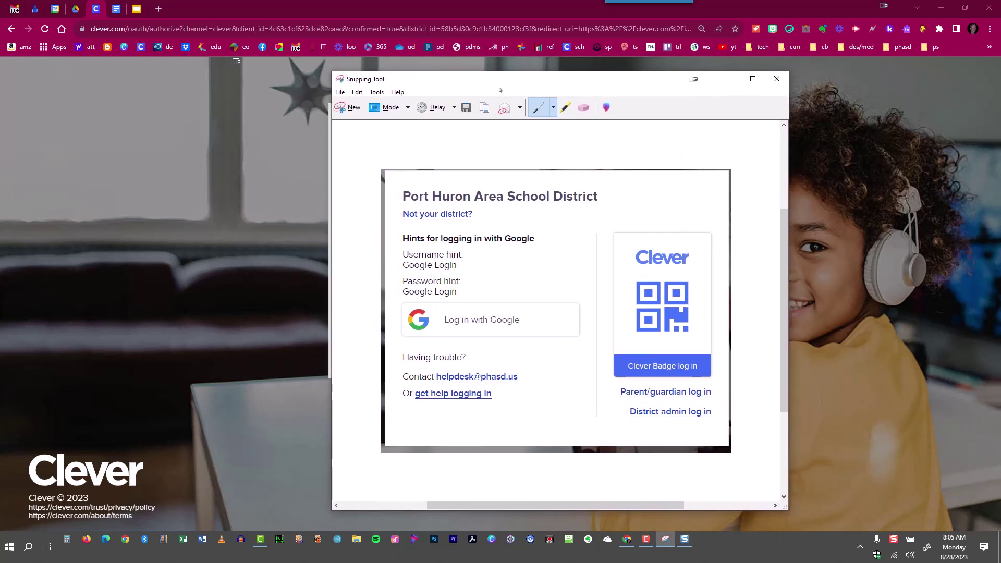
Step: Save the login-box snip as 'Clever Login Screen' PNG on the Desktop
click(357, 92)
mouse_move(339, 92)
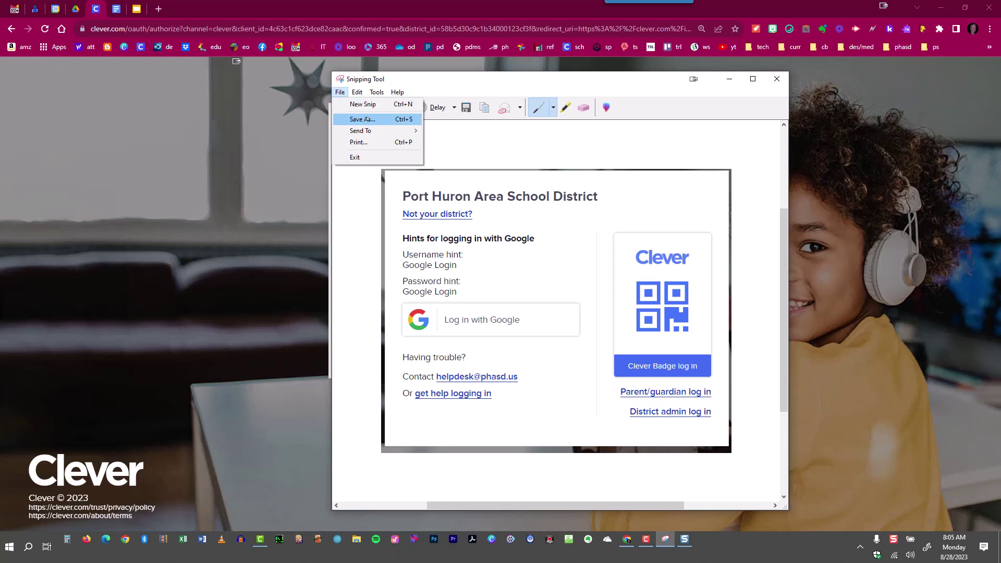
click(388, 120)
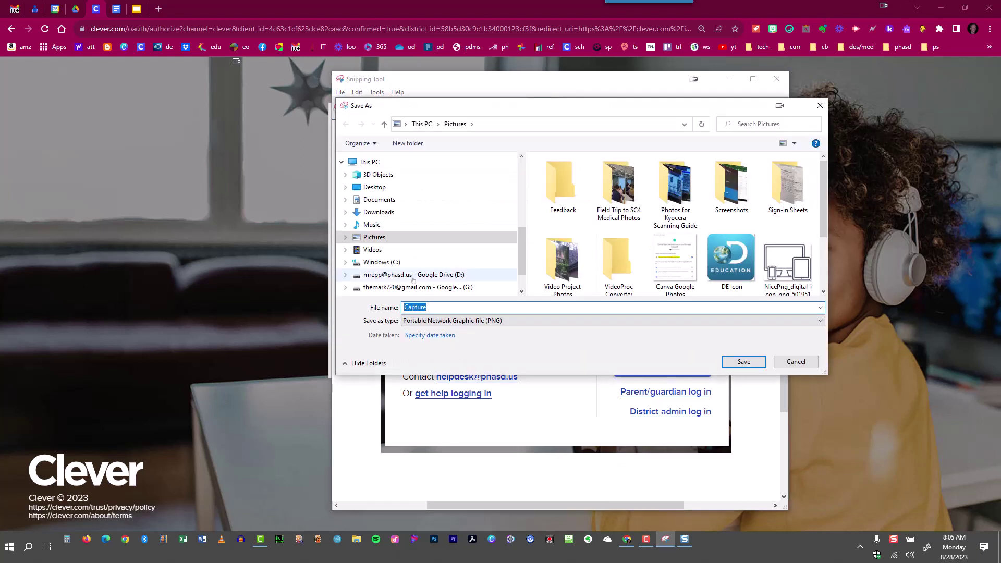
click(380, 189)
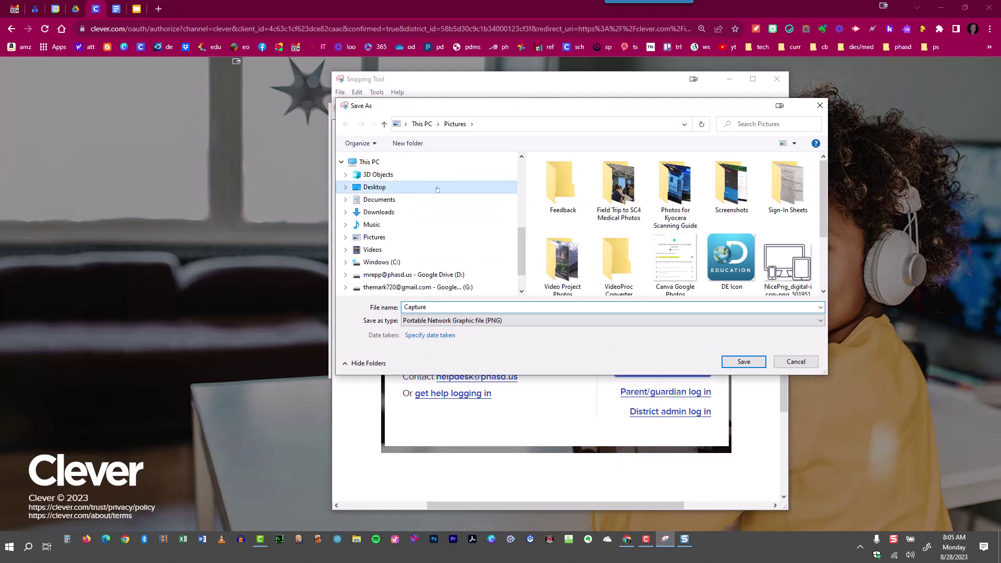
click(439, 309)
text(Clever)
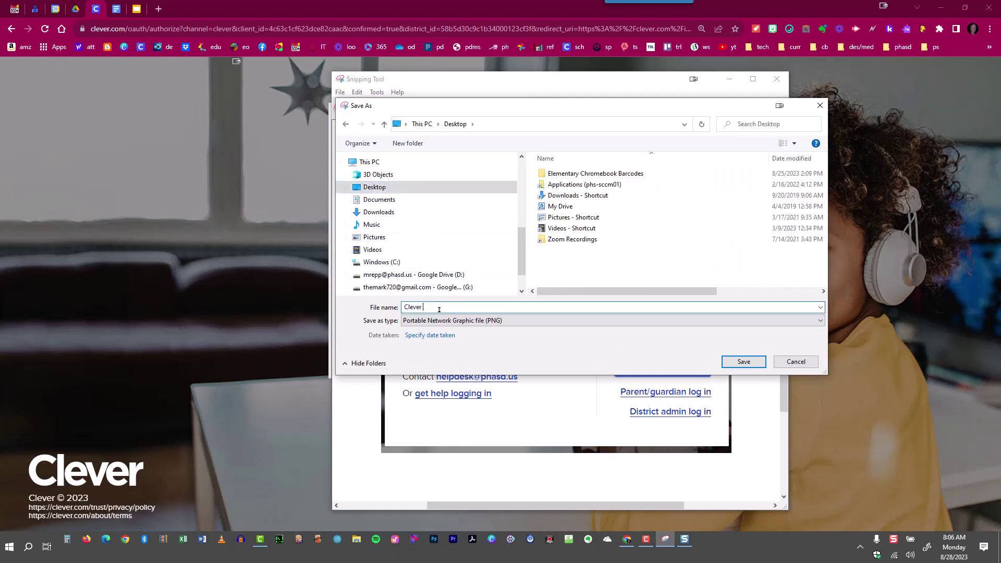
text( Login Screen)
click(743, 364)
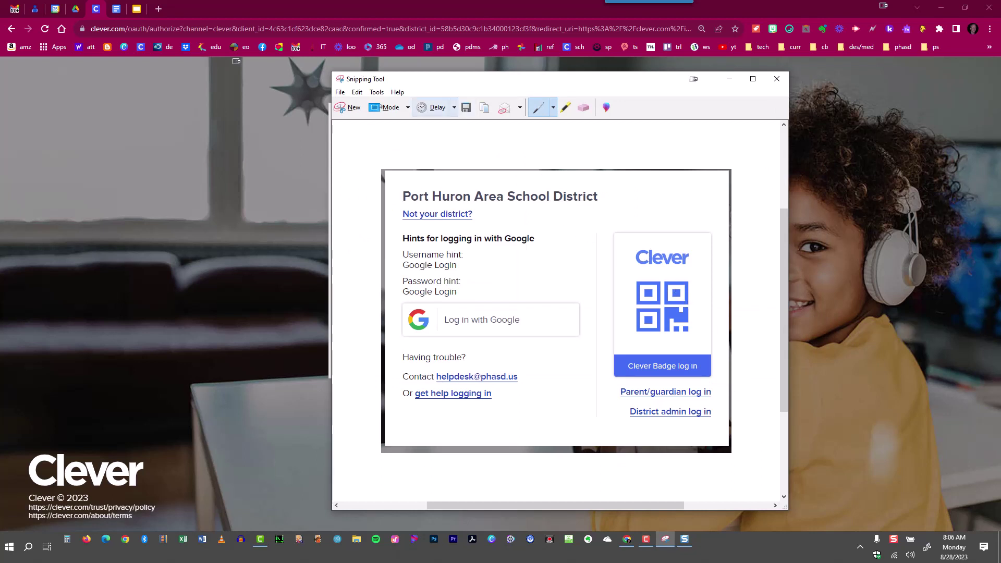
Step: Copy the snip into a Gmail draft under 'Here is an example:' and minimize the draft
click(357, 92)
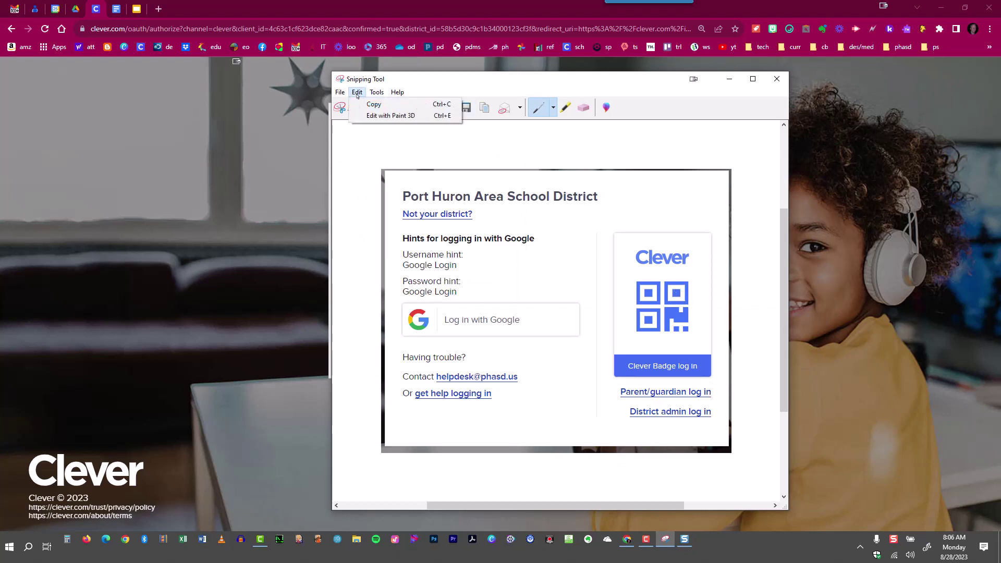
click(400, 104)
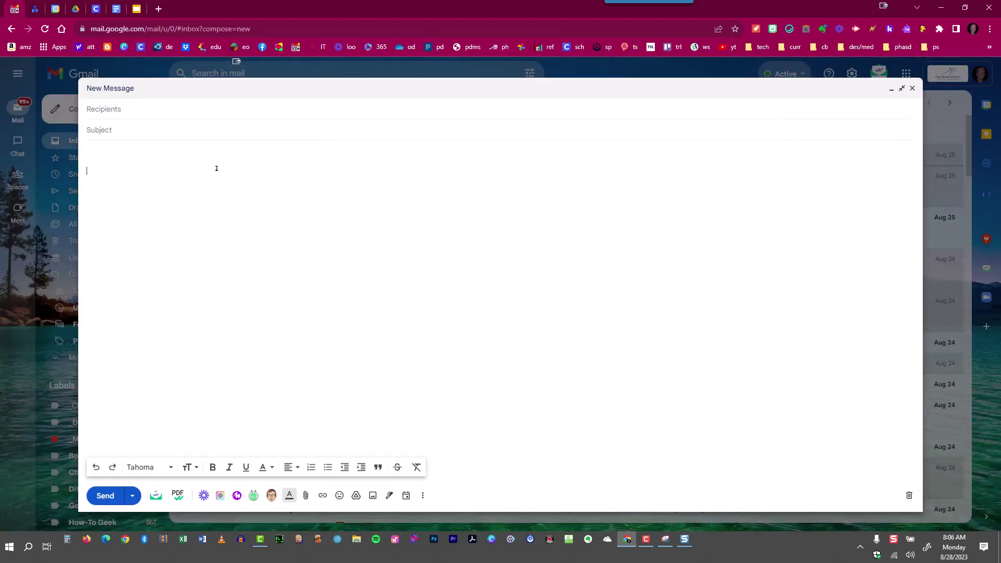
text(Here is an example)
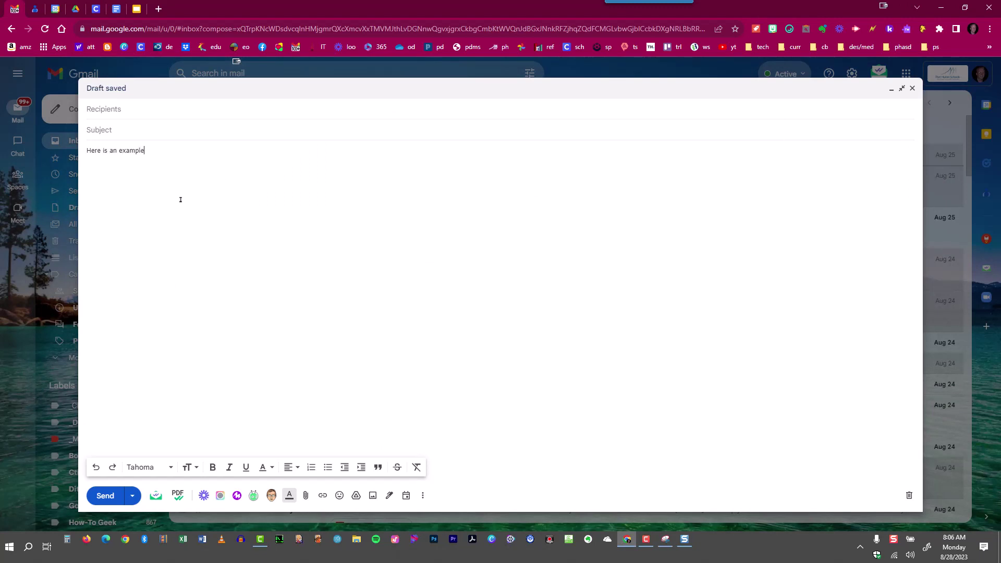
text(:)
key(Return)
right_click(169, 187)
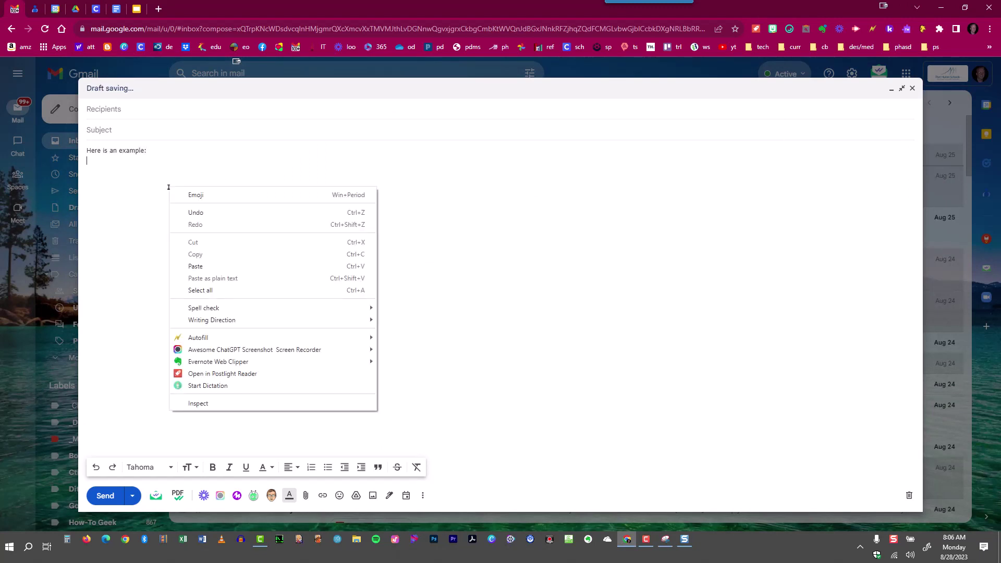
click(205, 267)
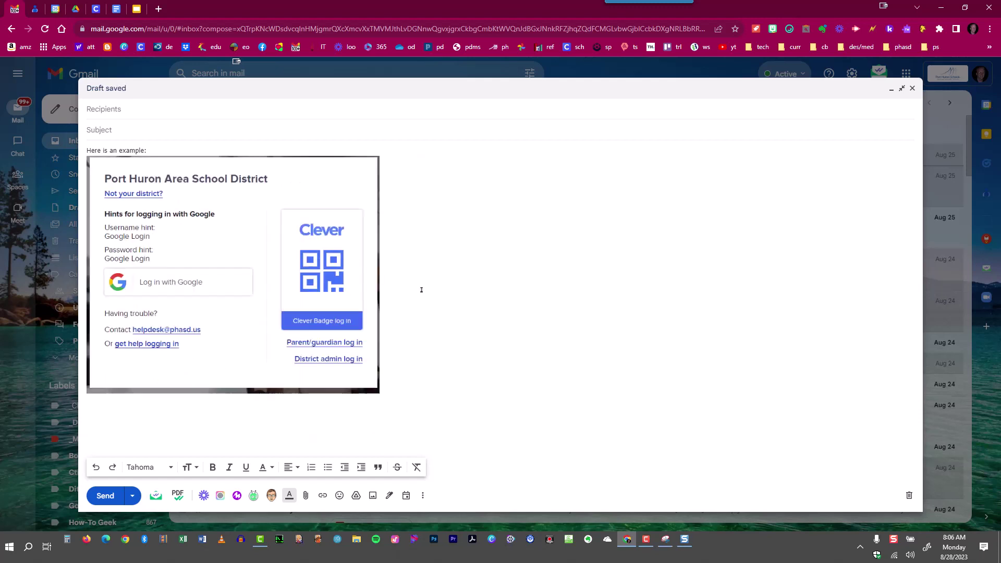
click(202, 66)
Step: Create a new Google Doc via doc.new in a new tab
key(ctrl+t)
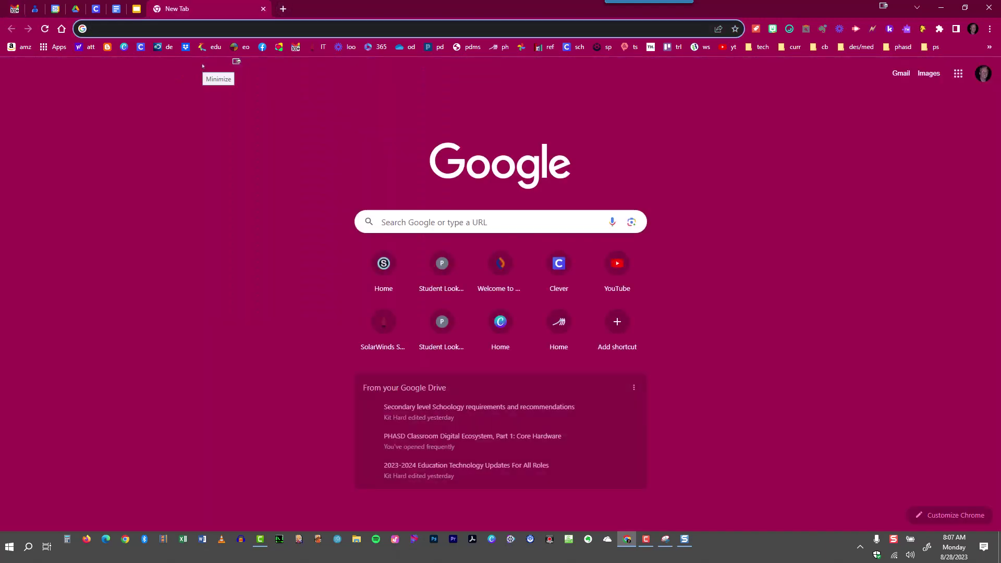
text(code)
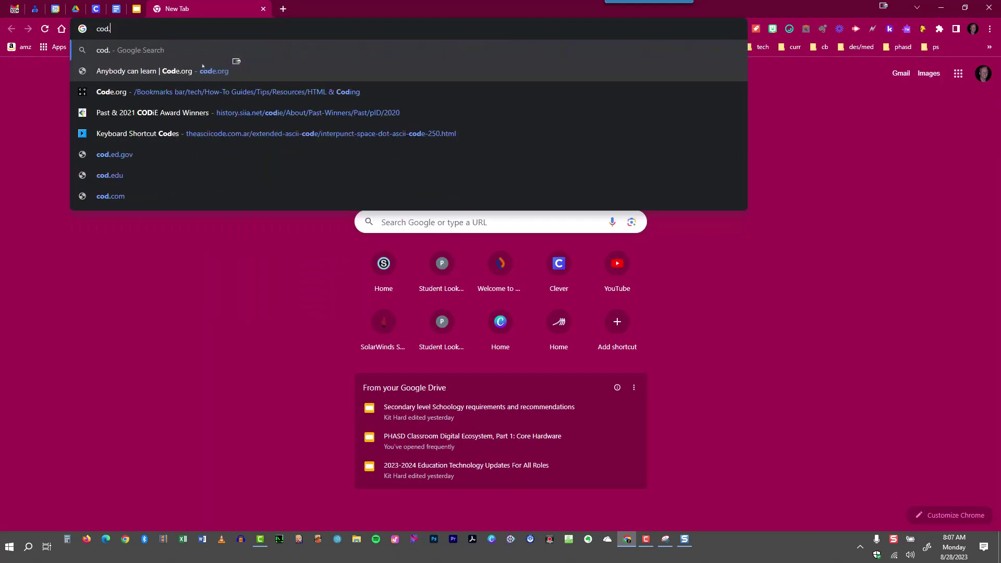
key(BackSpace)
key(BackSpace)
key(BackSpace)
key(BackSpace)
text(doc.new)
key(Return)
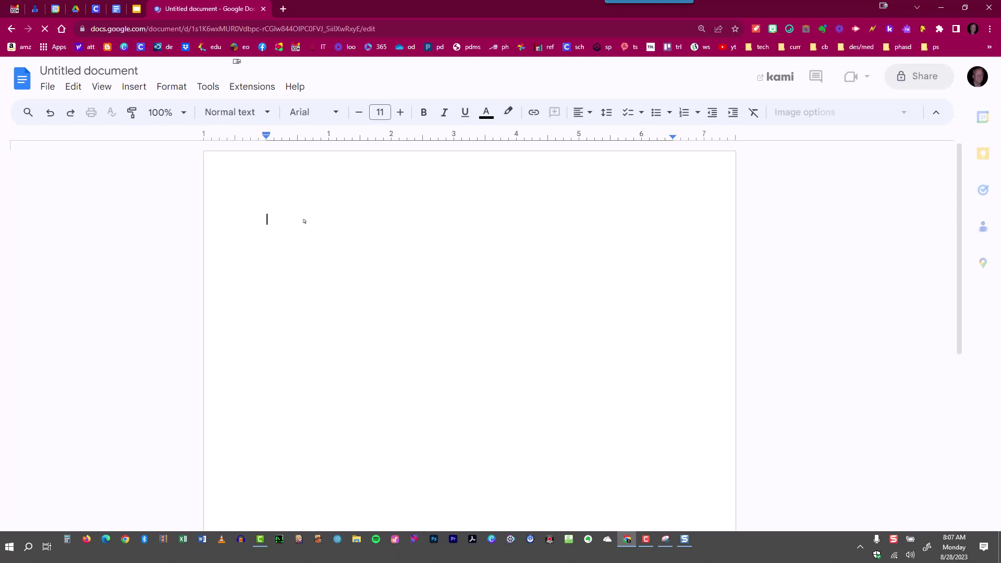
Step: Paste the login screenshot, try shrinking it from the corner twice, then delete it
right_click(297, 224)
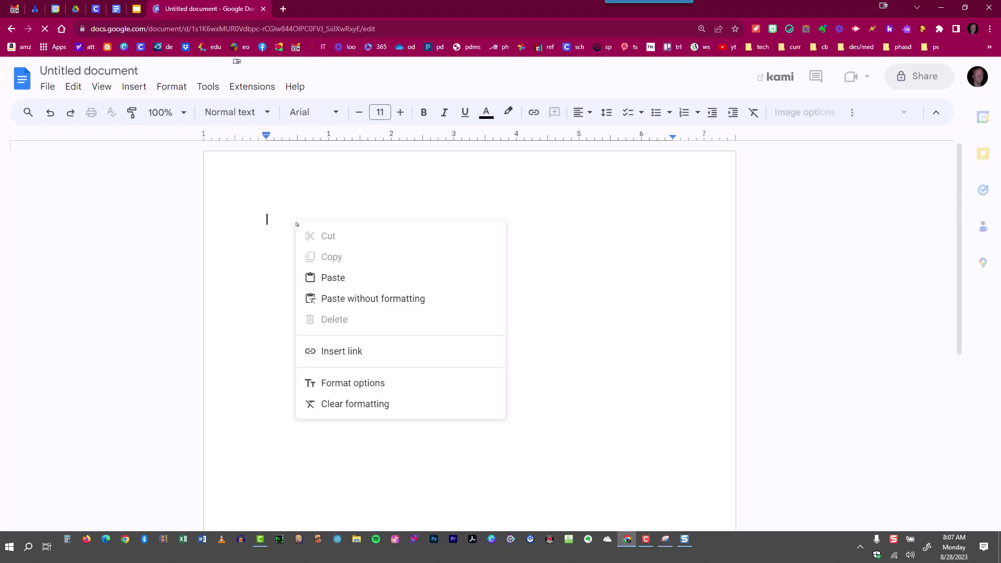
click(367, 268)
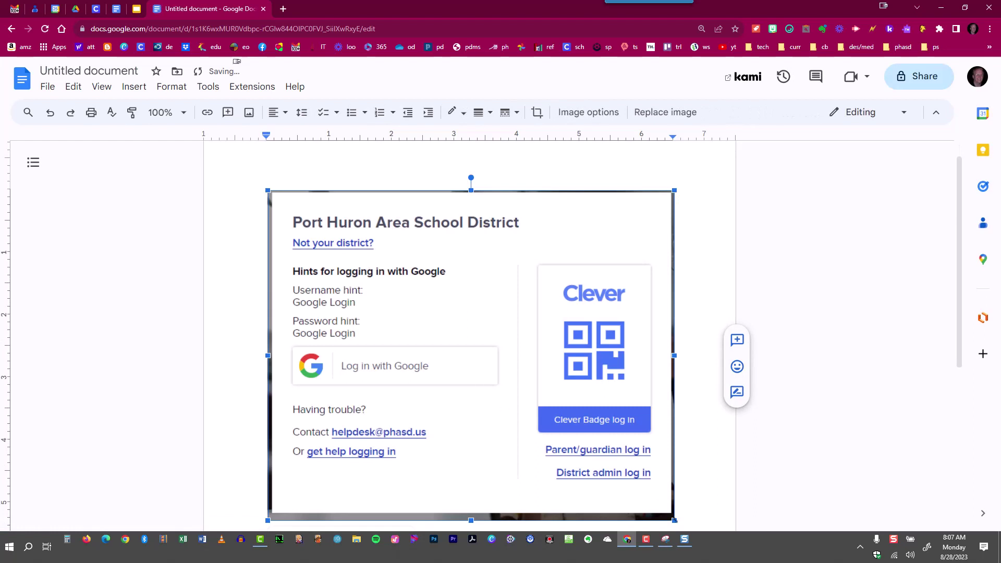
drag(674, 520, 472, 356)
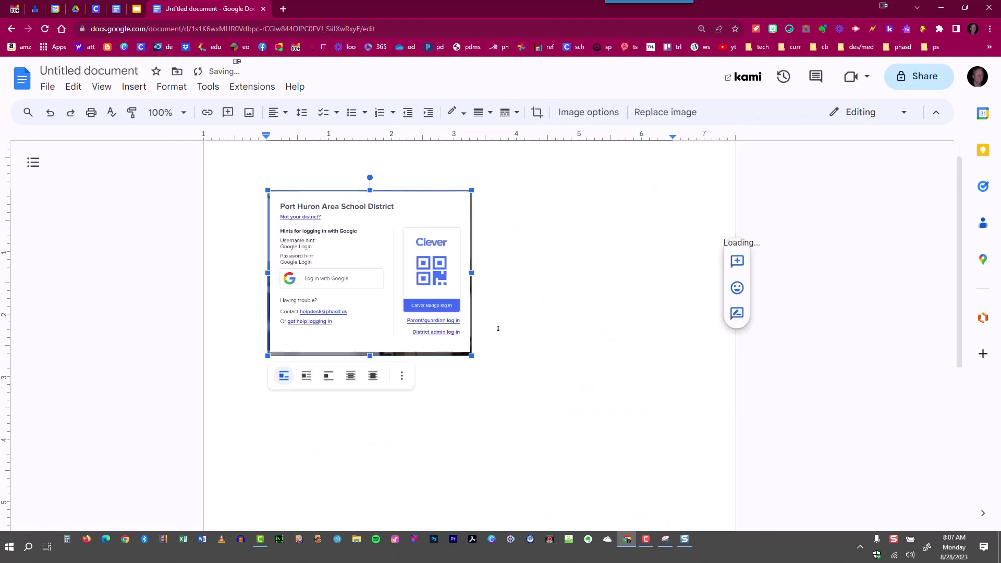
key(Delete)
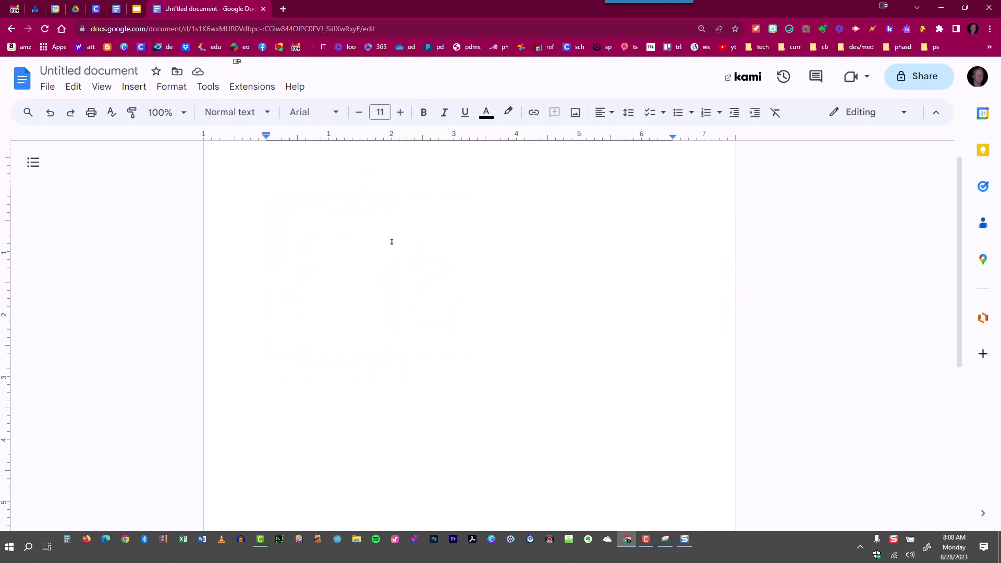
key(ctrl+v)
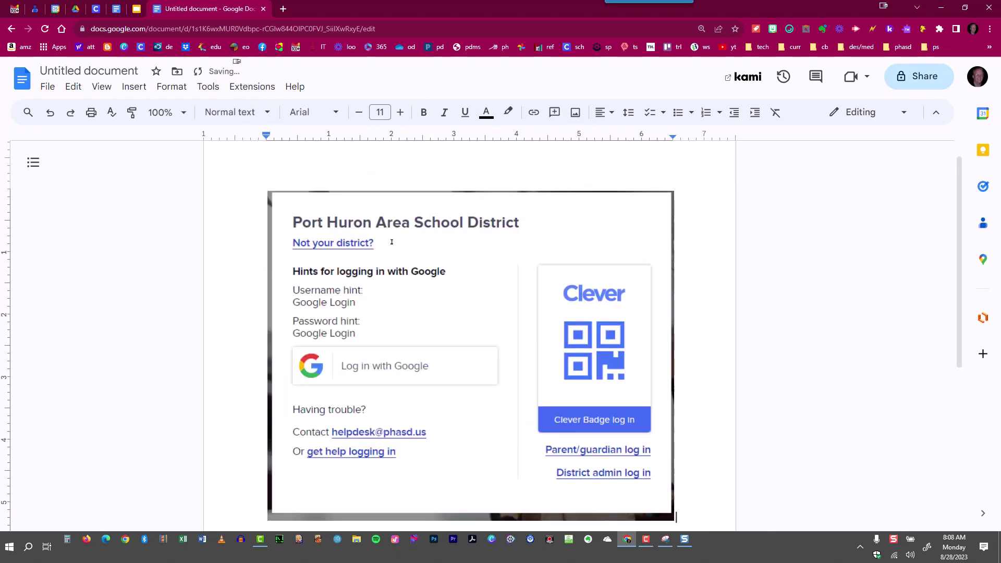
click(673, 520)
drag(674, 519, 563, 408)
key(Delete)
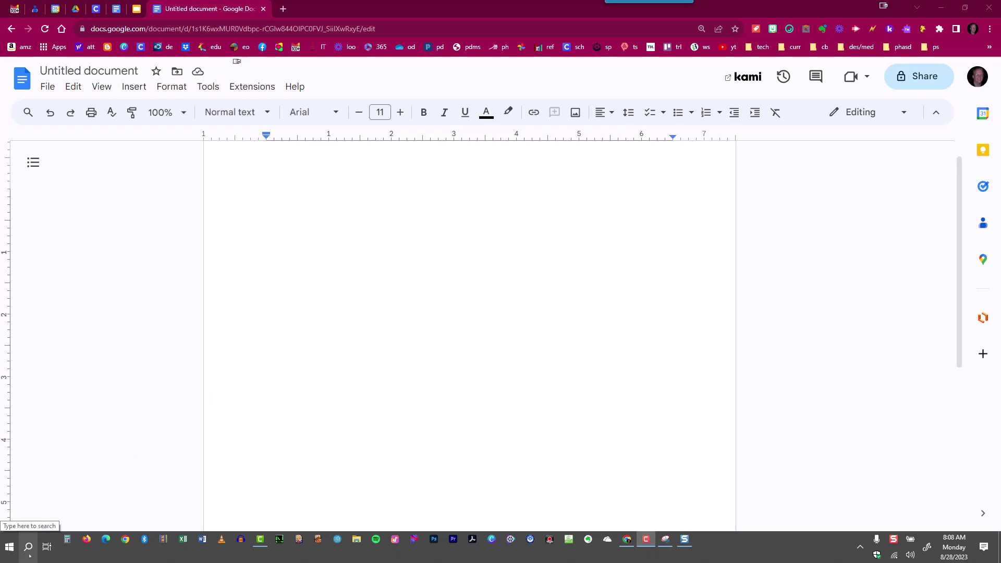
Step: Pin Snip & Sketch to the taskbar from a 'snip' search and reposition its icon
click(29, 554)
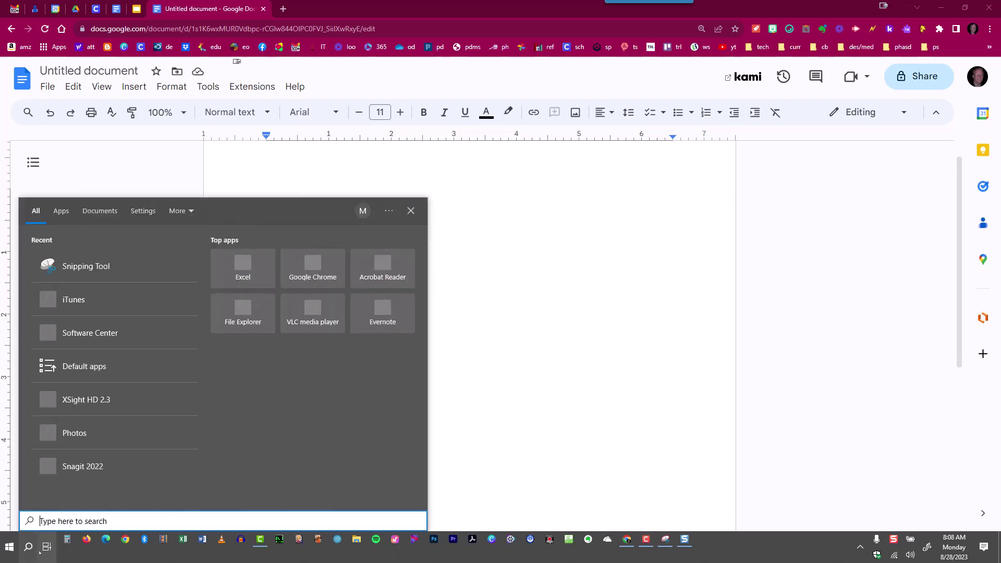
text(snip)
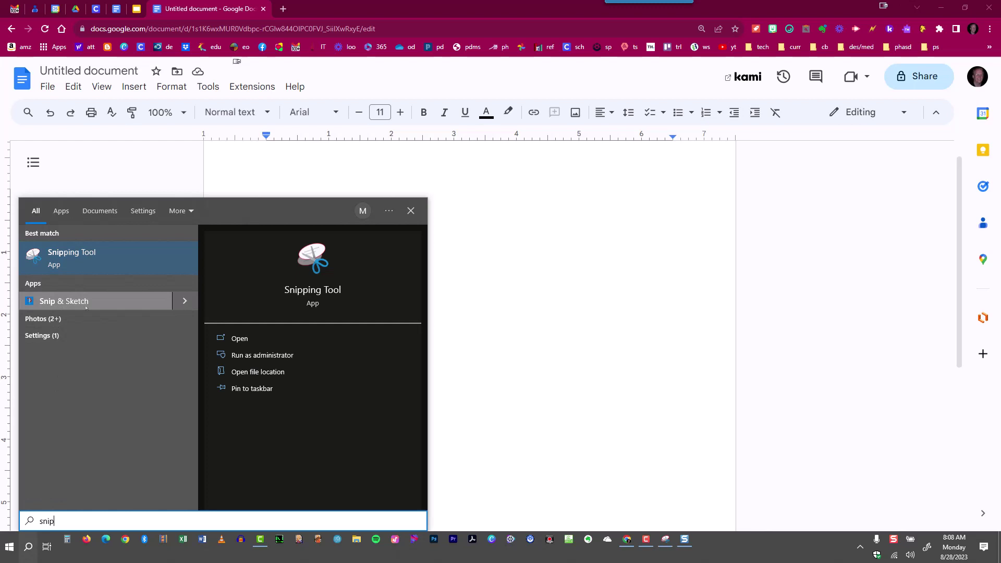
click(185, 302)
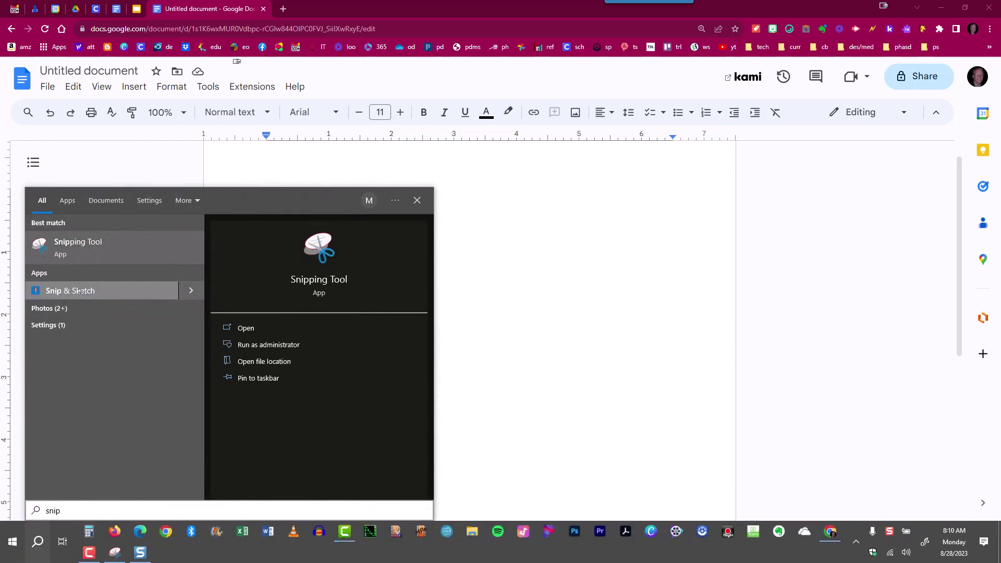
right_click(82, 292)
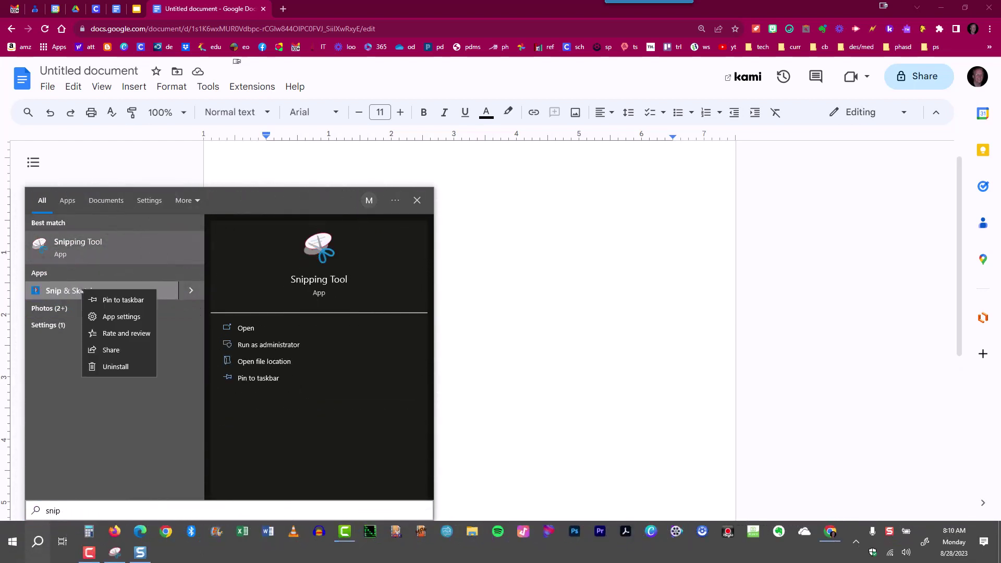
click(123, 300)
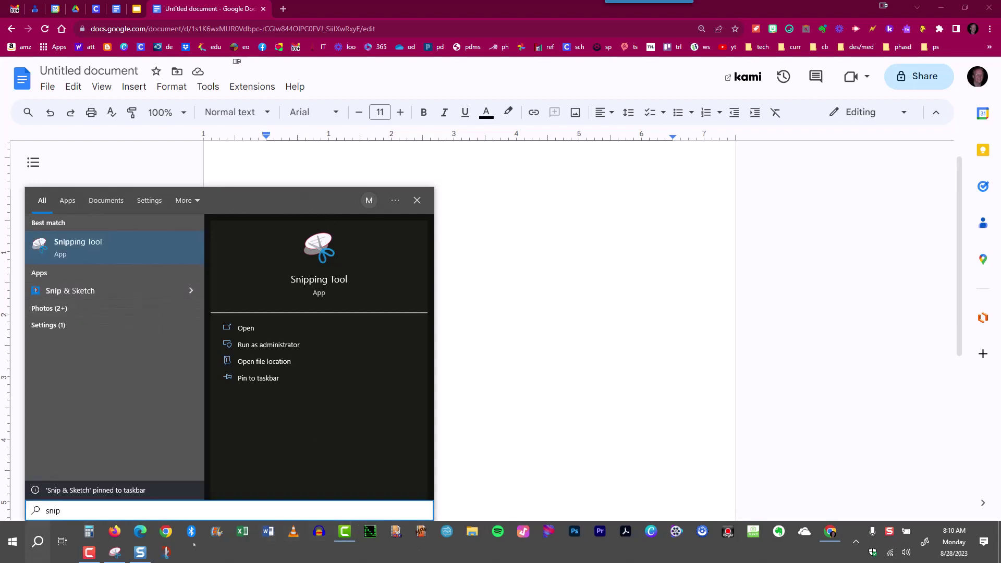
key(Escape)
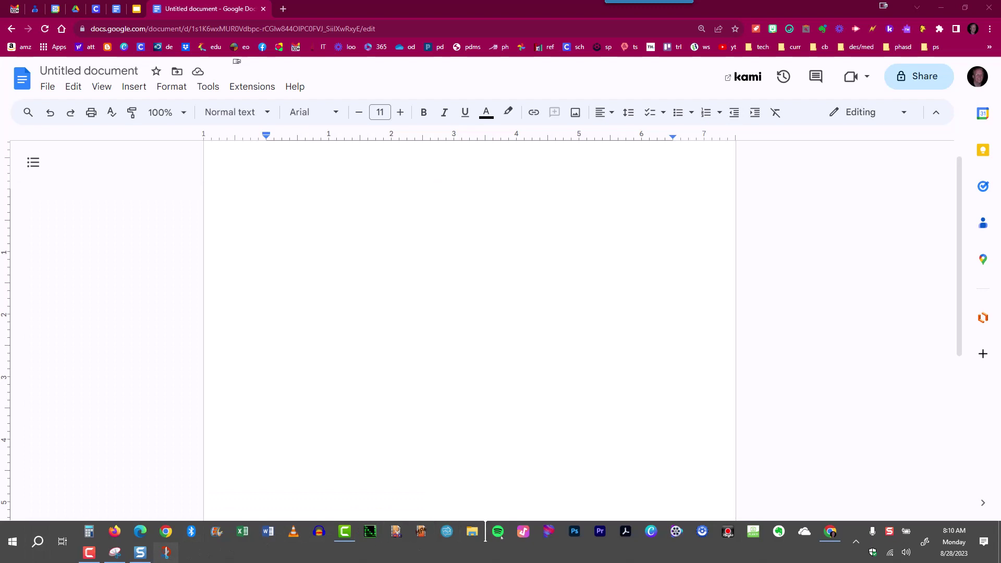
mouse_move(503, 537)
mouse_down()
mouse_move(580, 538)
mouse_move(529, 537)
mouse_move(540, 536)
mouse_up()
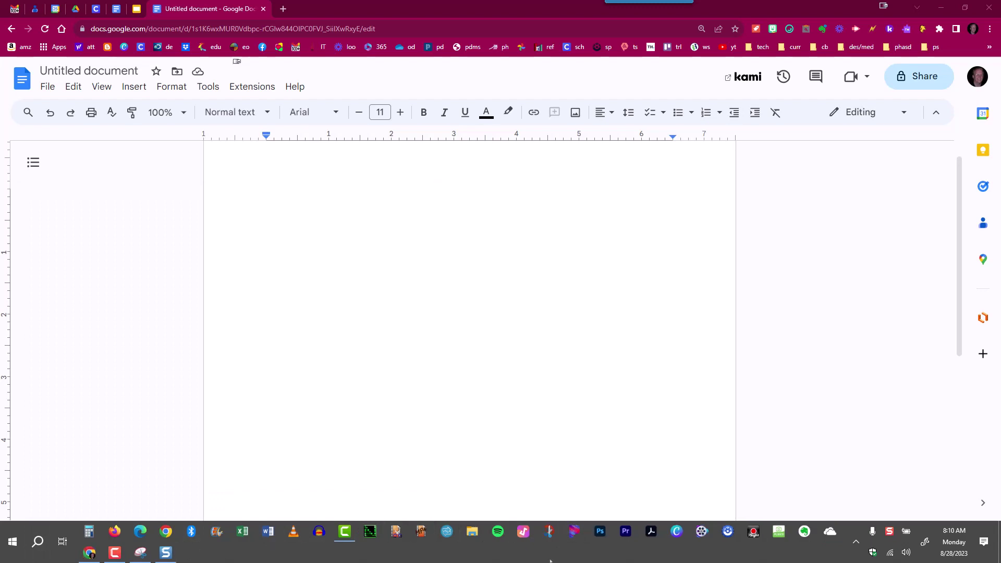
Step: Launch Snip & Sketch from the taskbar, start a snip with Ctrl+N, then cancel it
click(549, 532)
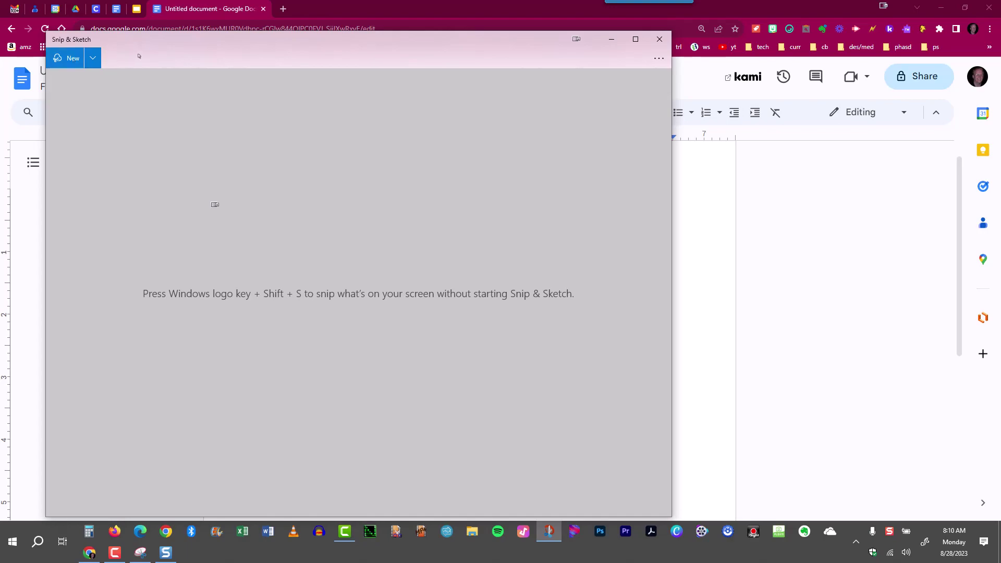
key(ctrl+n)
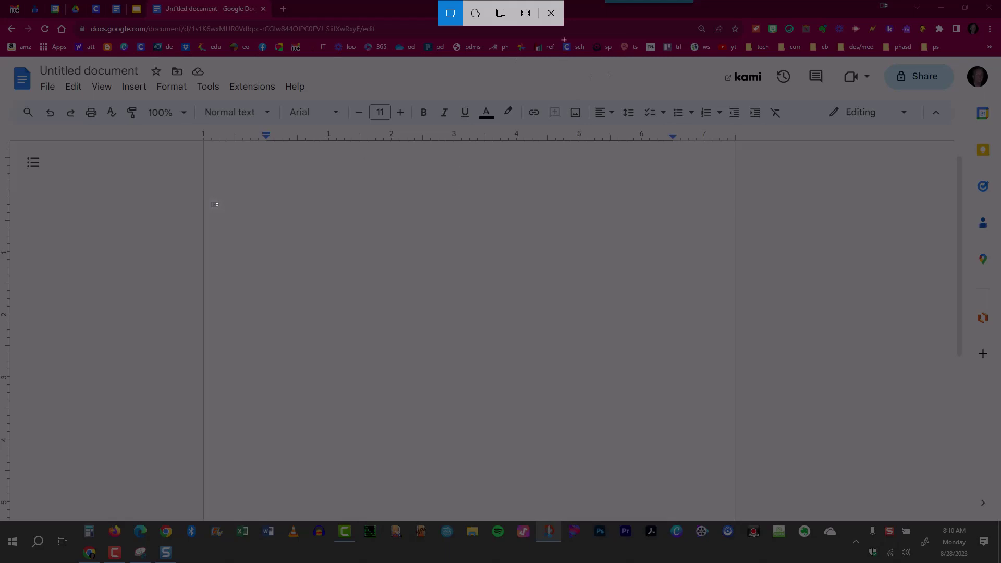
click(551, 14)
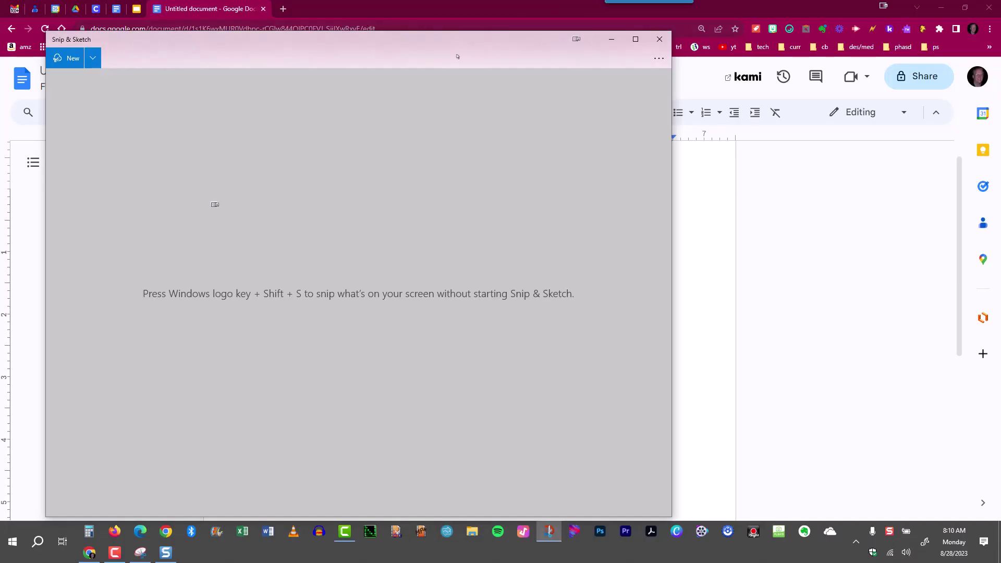
Step: Put the Clever login tab behind Snip & Sketch and show the New snip delay options
click(94, 10)
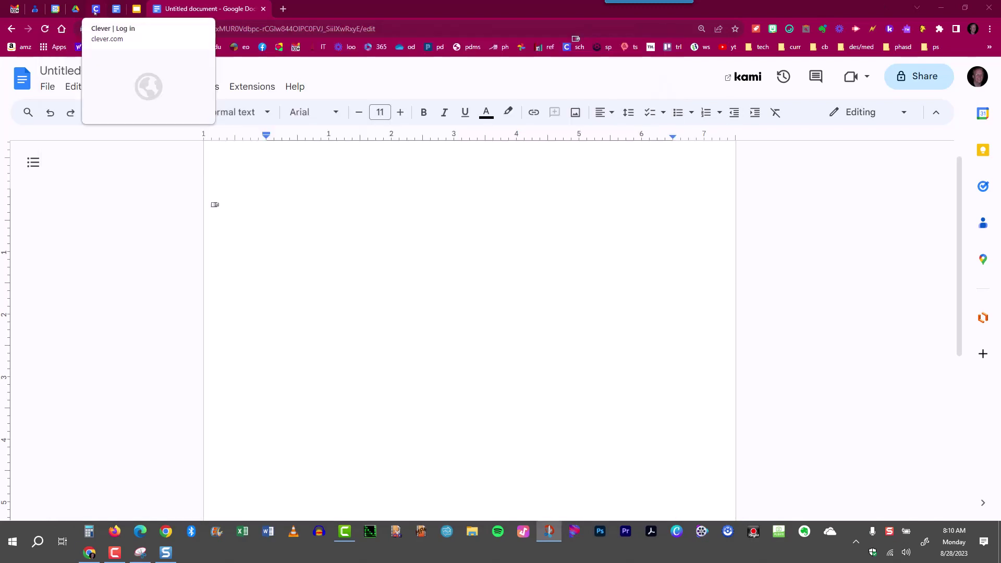
click(99, 14)
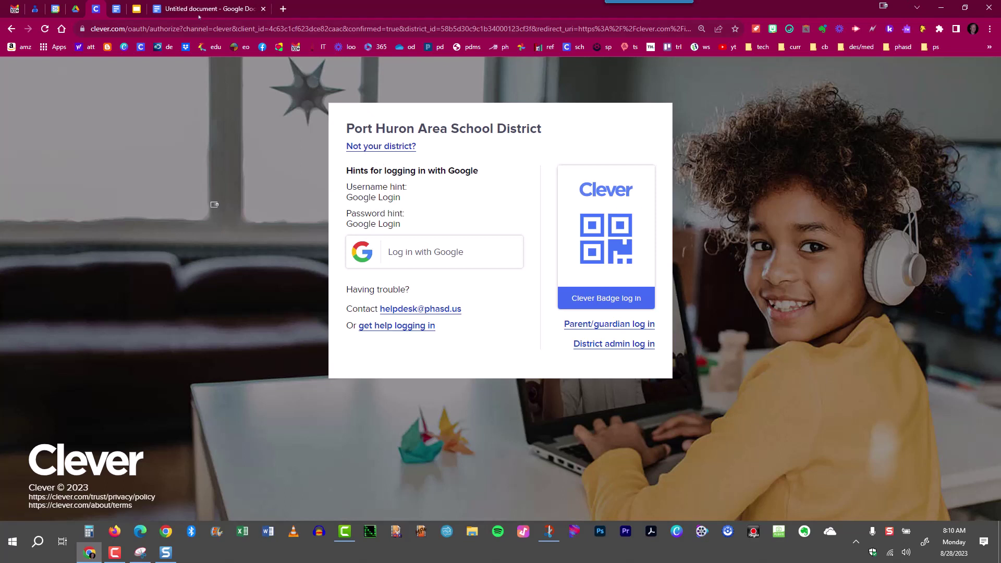
key(alt+Tab)
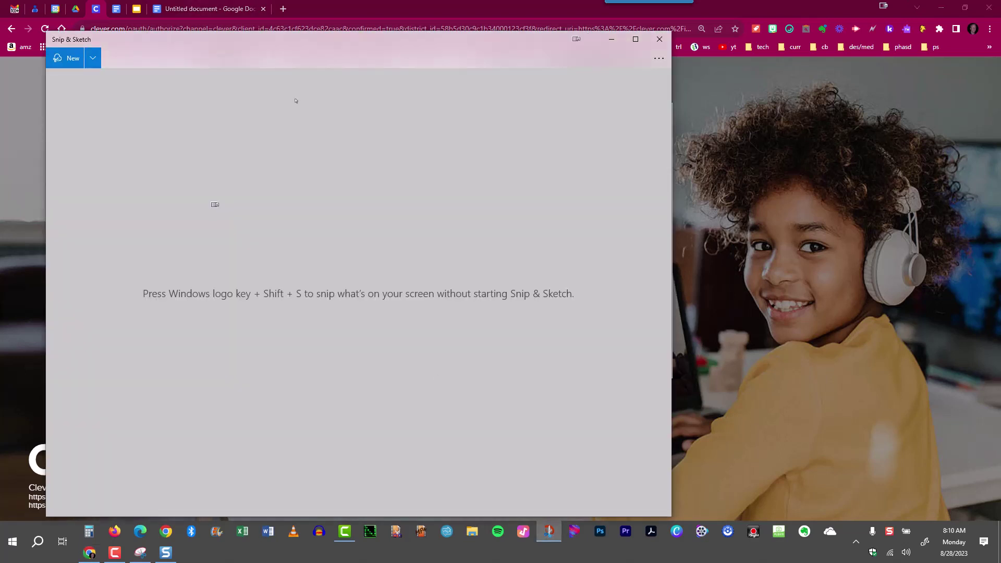
click(92, 60)
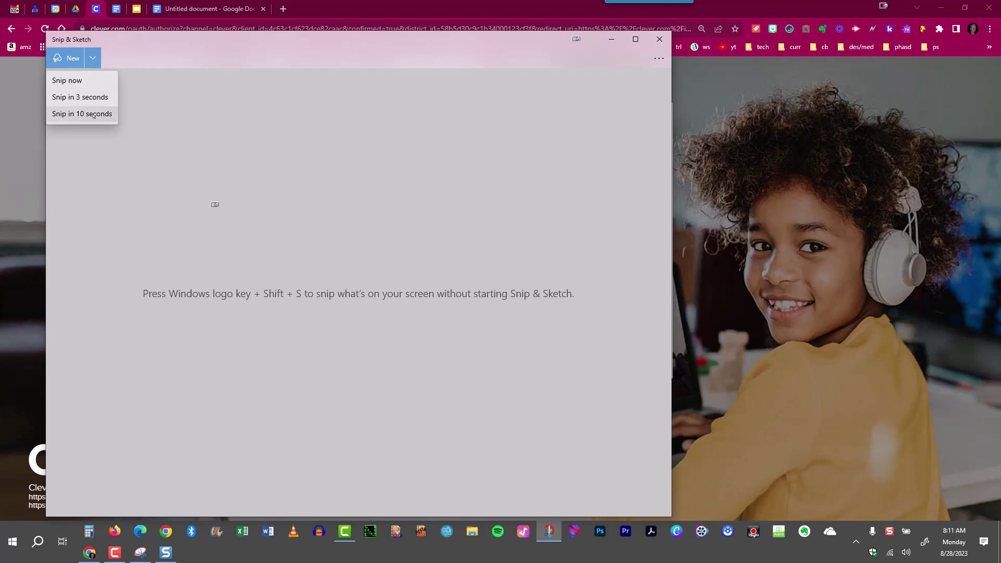
Step: Snip now, briefly trying freeform mode, then capture the Clever login box as a rectangle
click(65, 81)
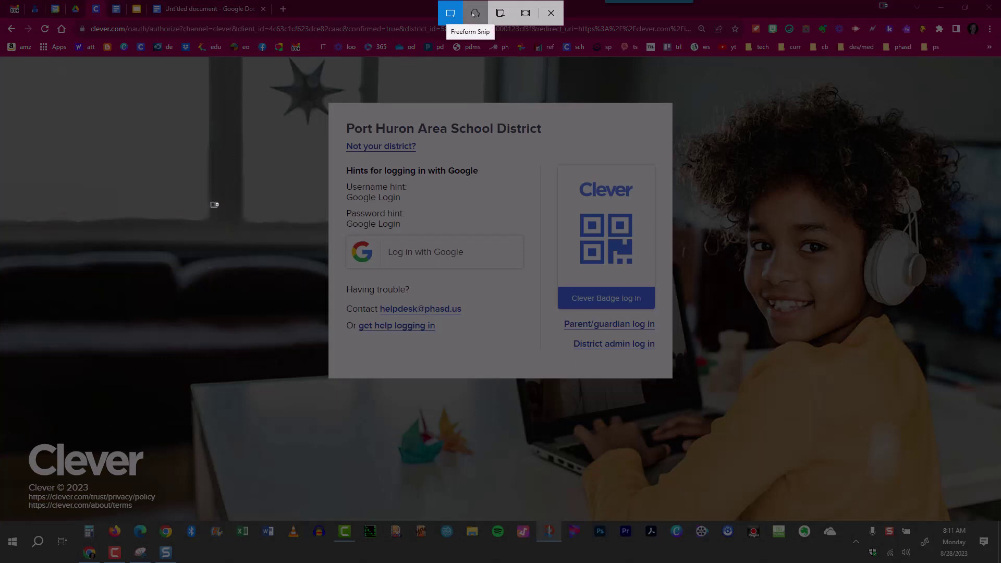
click(475, 13)
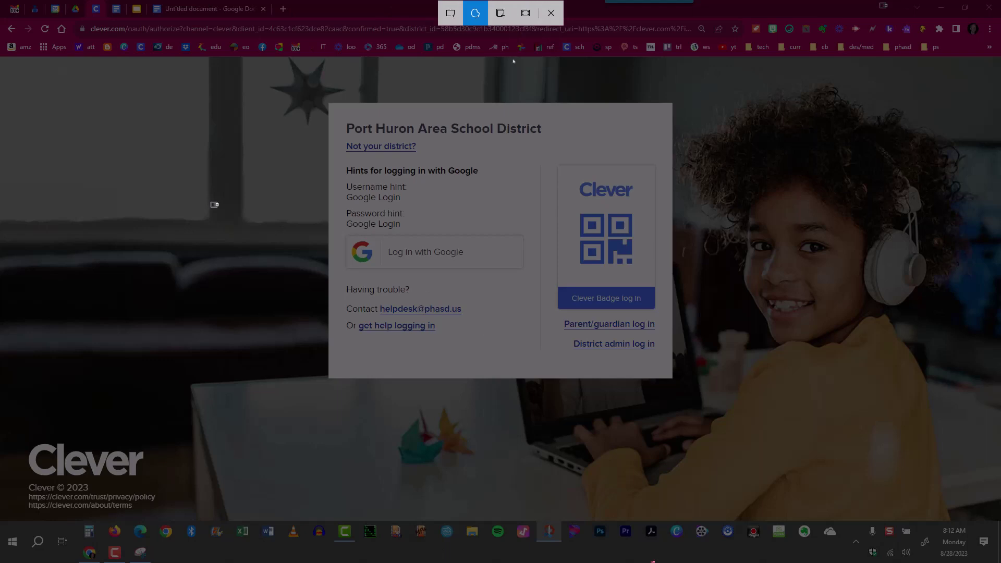
click(452, 19)
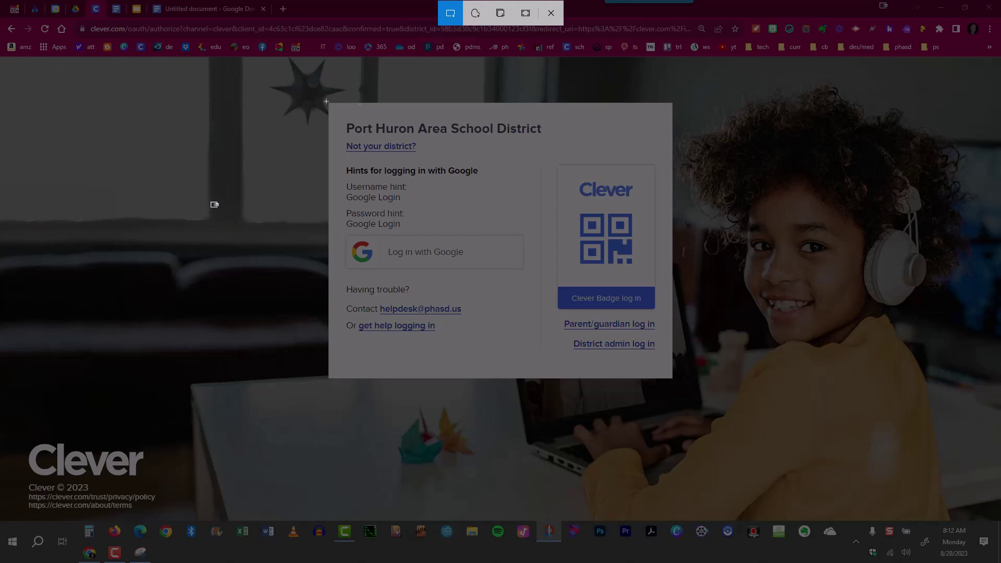
mouse_move(327, 105)
mouse_down()
mouse_move(391, 298)
mouse_move(457, 356)
mouse_move(510, 375)
mouse_move(669, 378)
mouse_up()
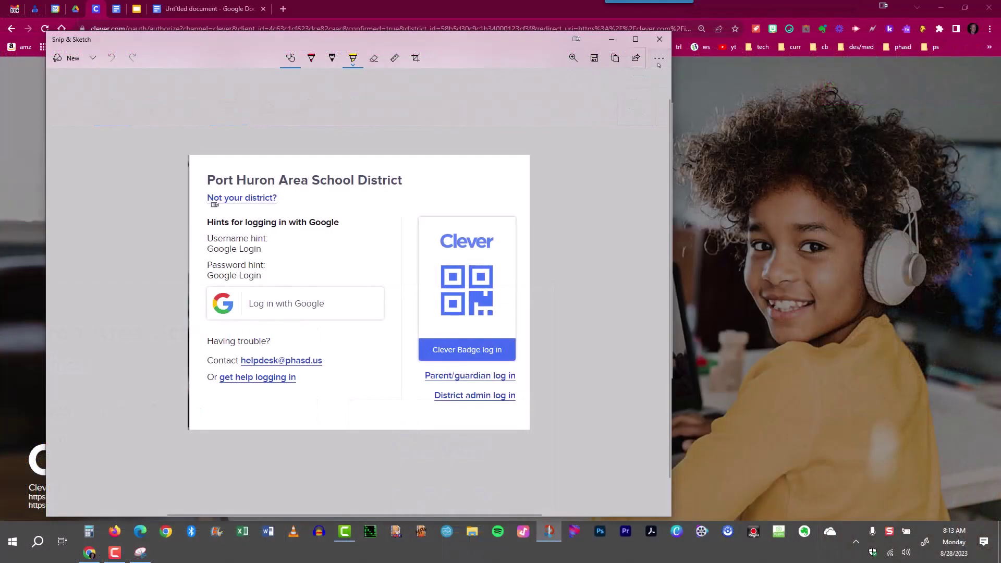
Step: Check the extra options menu, then zoom the captured snip to 120%
click(659, 58)
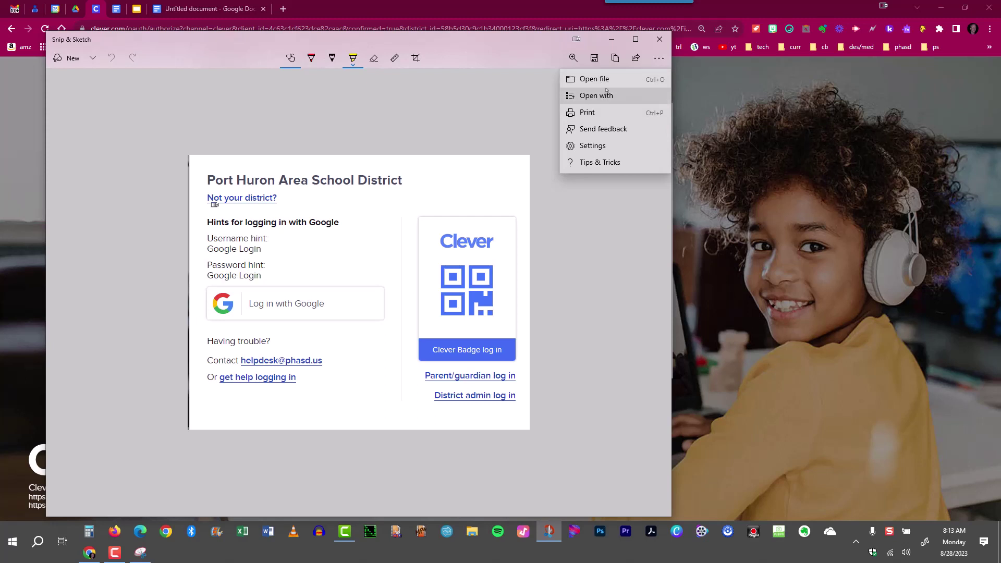
click(554, 93)
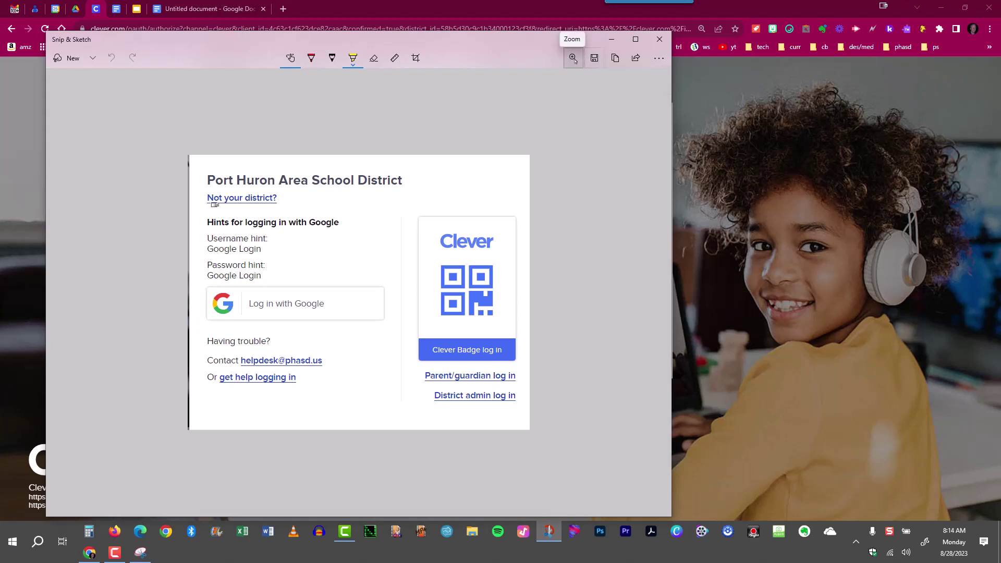
click(574, 59)
drag(513, 85, 527, 85)
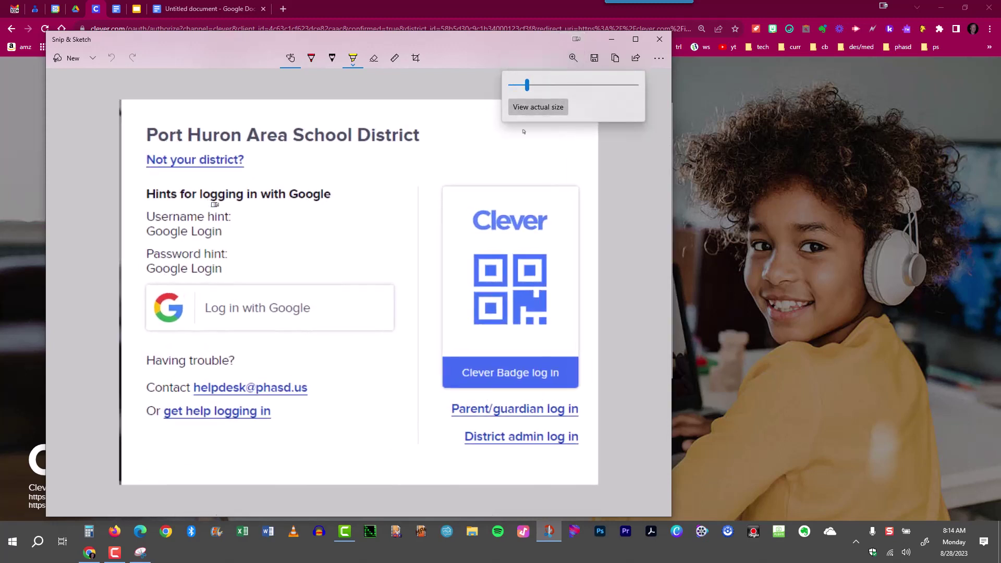
Step: Show the Clever login snip at actual size and crop off the dark strip on its left edge
click(538, 108)
click(574, 57)
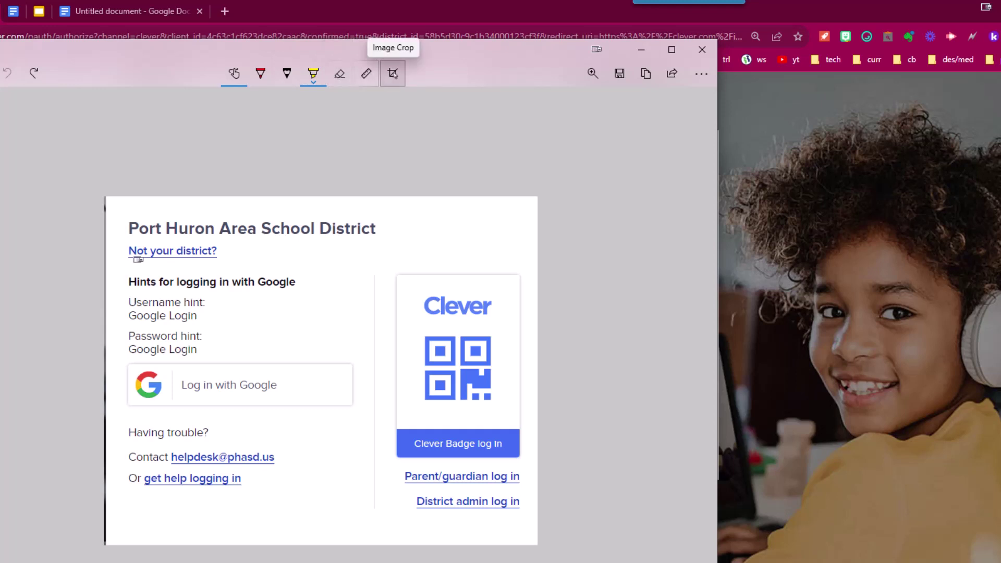
click(392, 74)
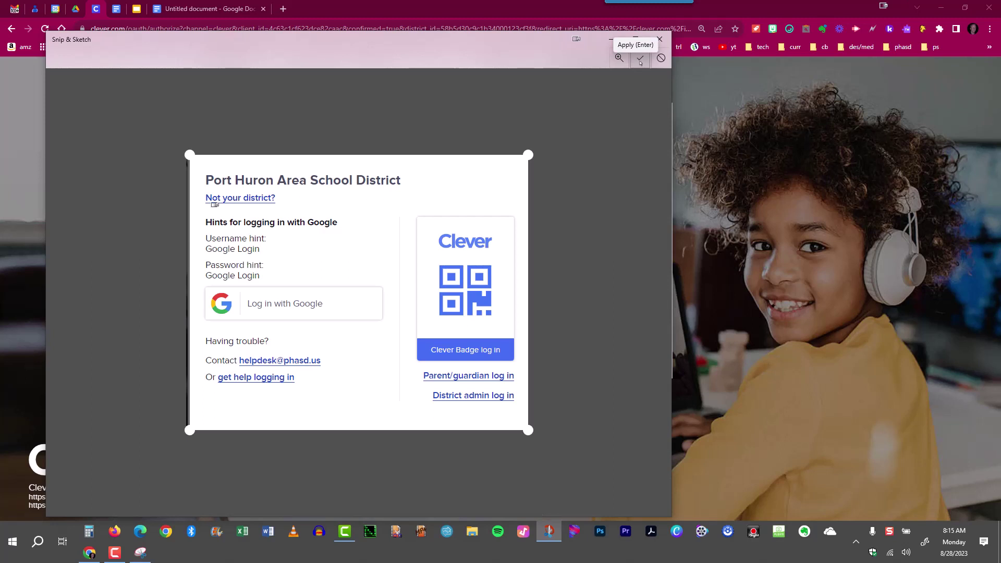
click(641, 60)
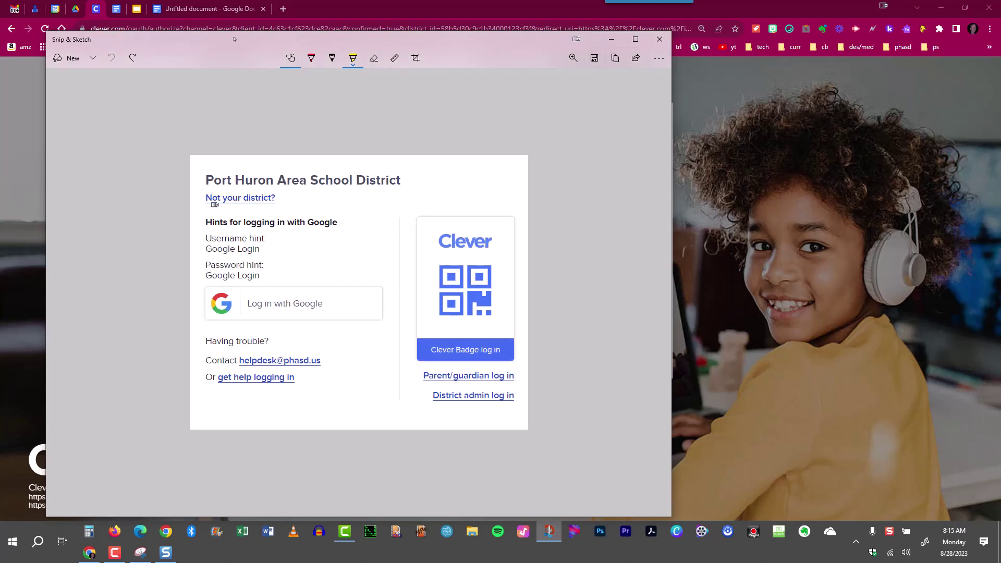
Step: Paste the login screenshot into the Untitled Google Doc and shrink it to a smaller size
click(221, 12)
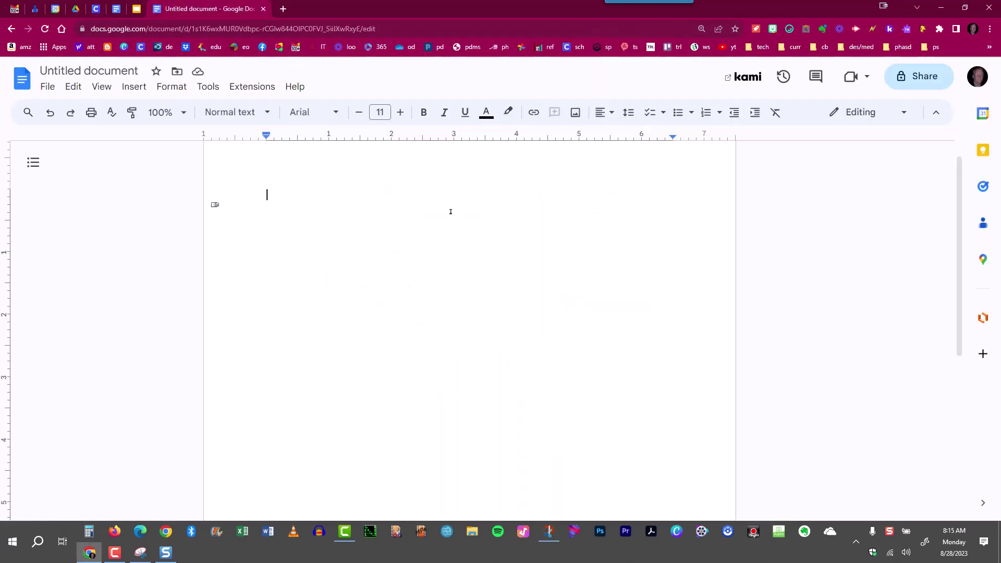
right_click(451, 211)
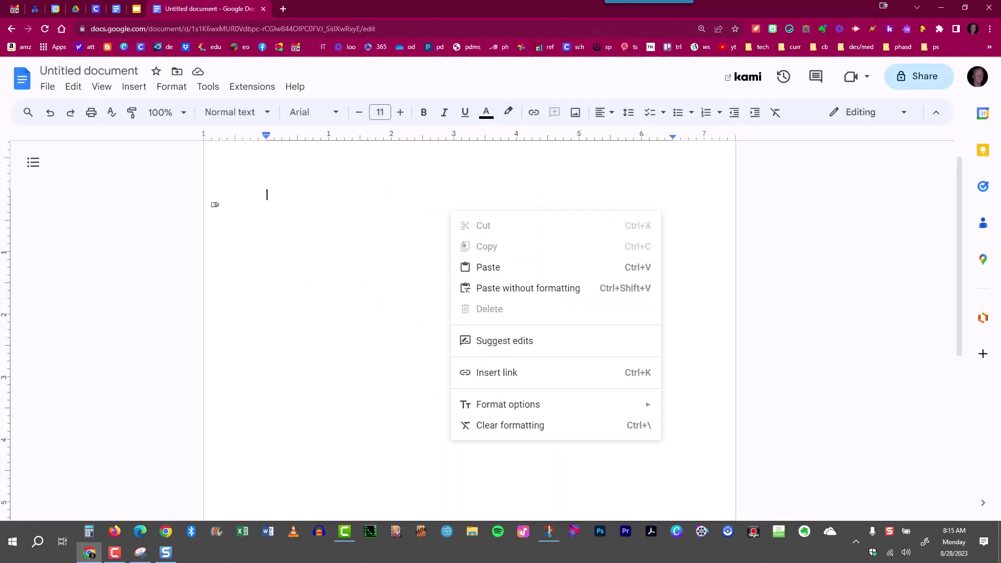
click(479, 267)
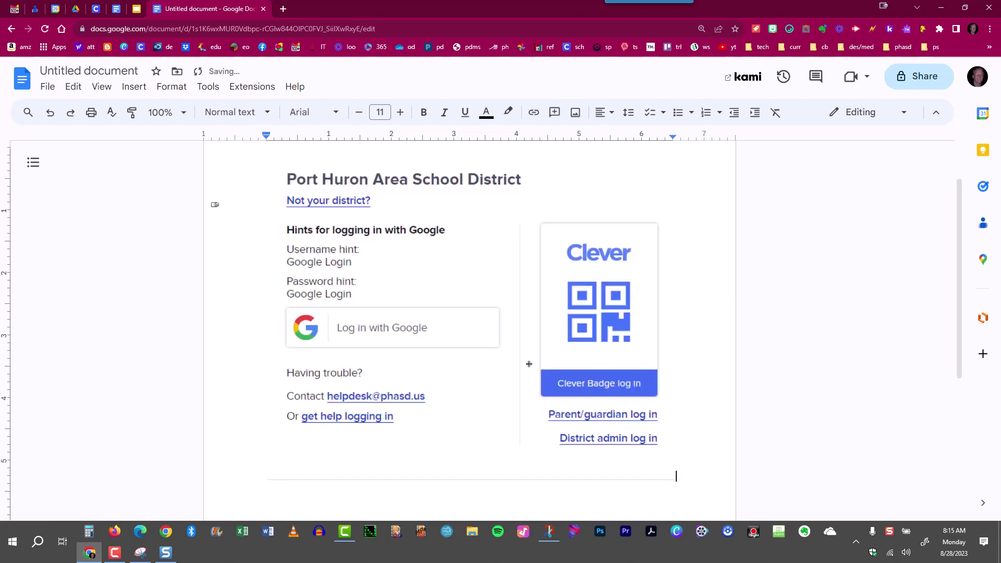
click(529, 364)
drag(675, 480, 521, 355)
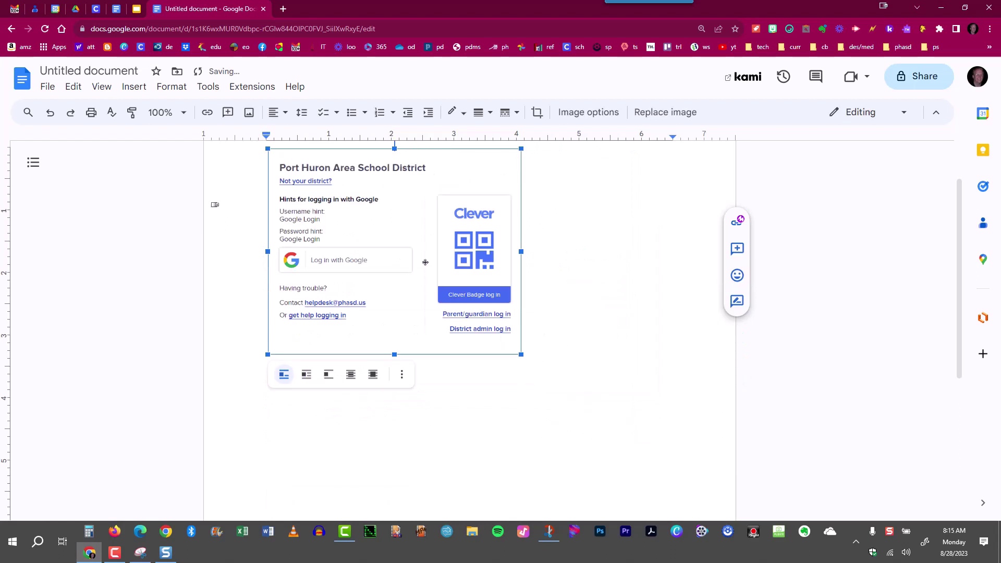
click(545, 276)
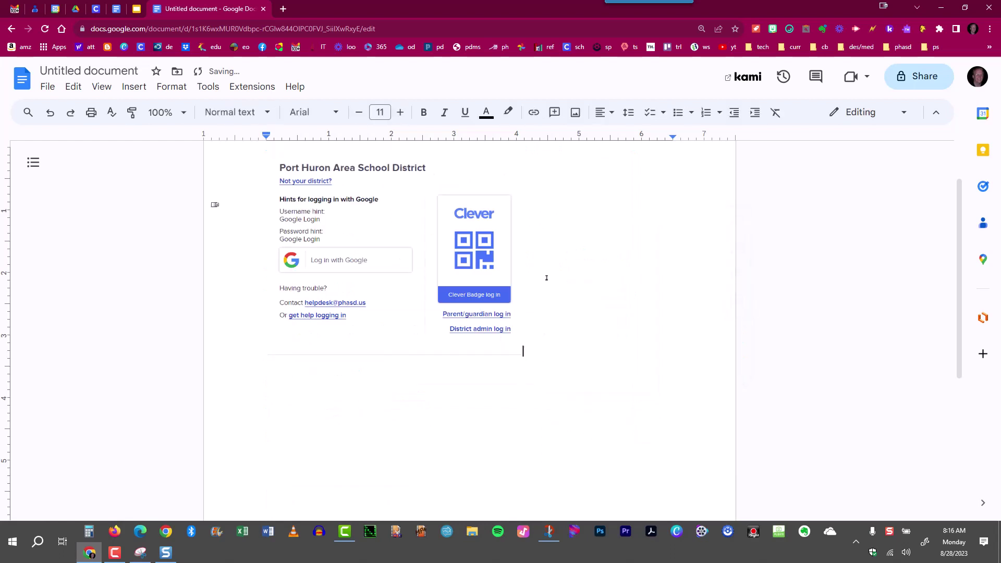
Step: Give the pasted screenshot a 1pt border
click(423, 237)
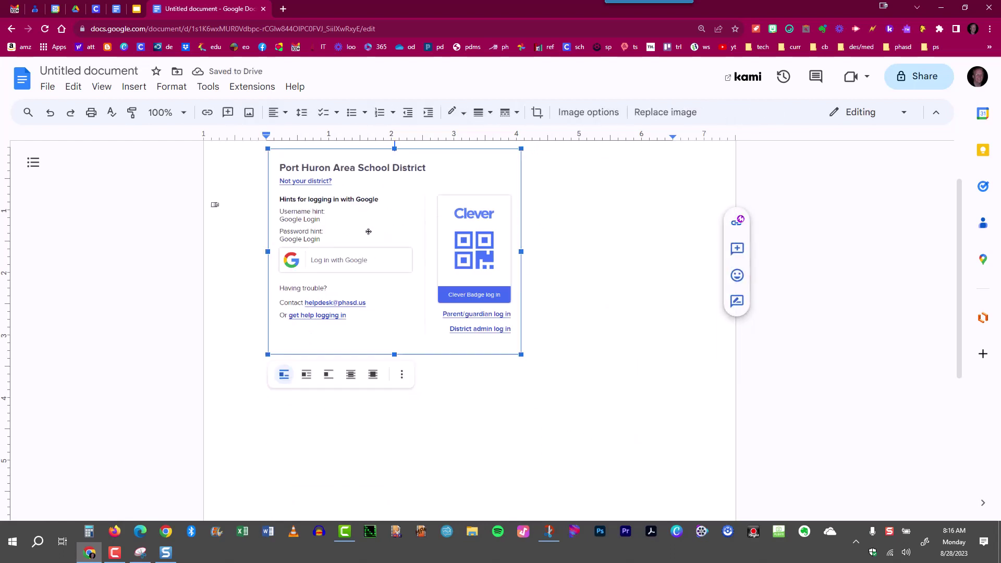
click(481, 115)
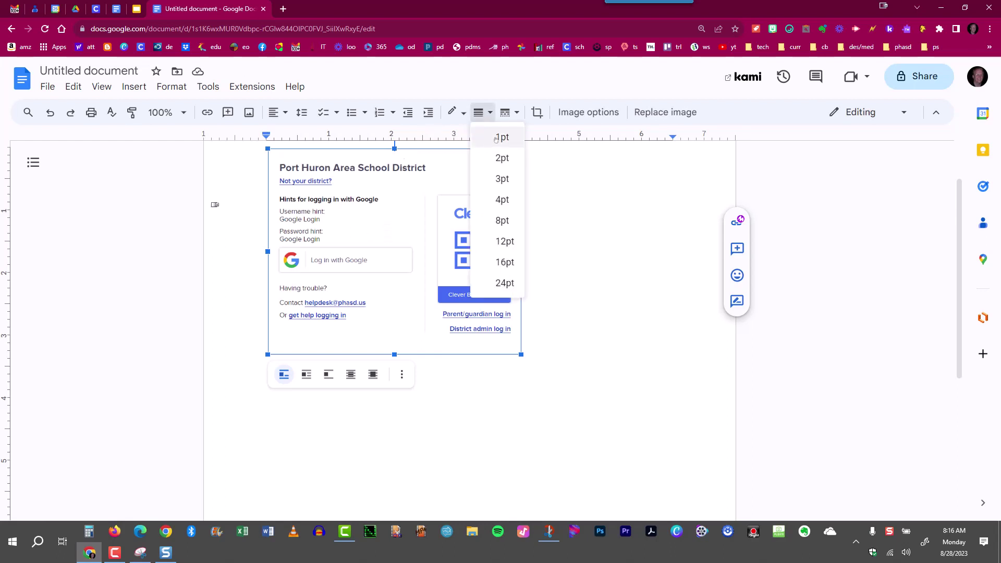
click(498, 138)
Step: Deselect the bordered screenshot by clicking elsewhere in the document
click(581, 312)
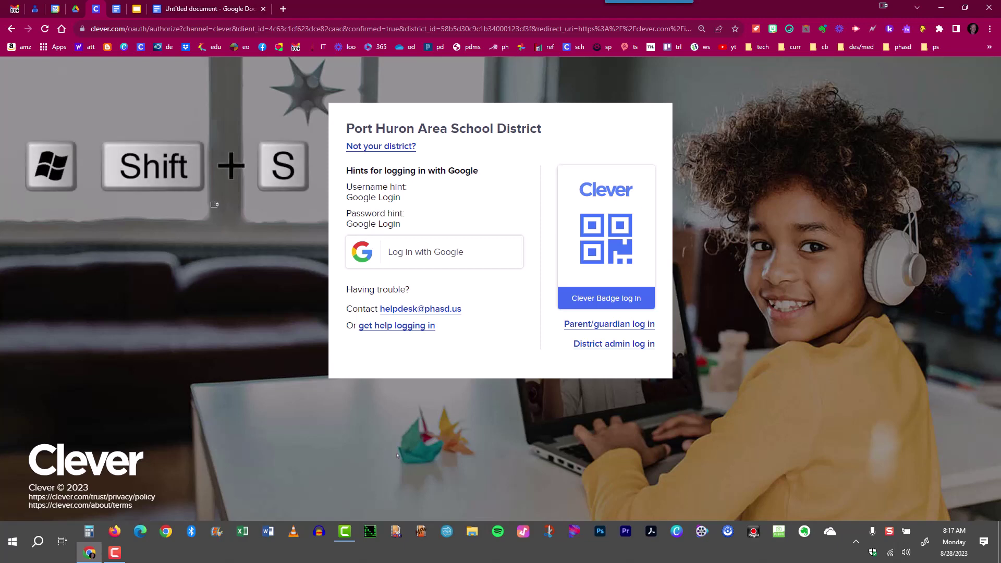
Step: Use Win+Shift+S to snip a rectangle around the Clever login box
key(super+shift+s)
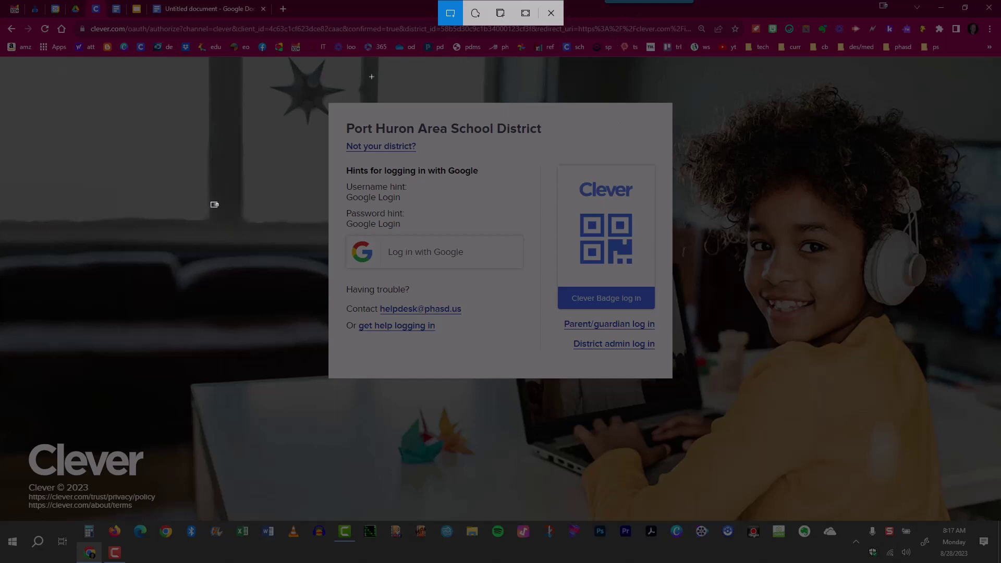
drag(328, 103, 669, 378)
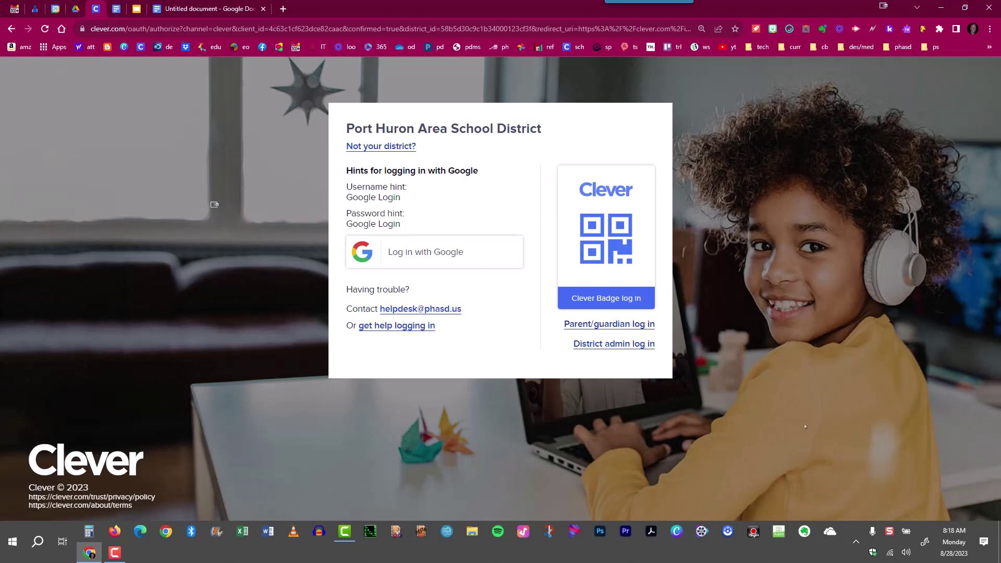
Step: Paste the new login snip into the Untitled Google Doc and give it a 1pt border
key(ctrl+9)
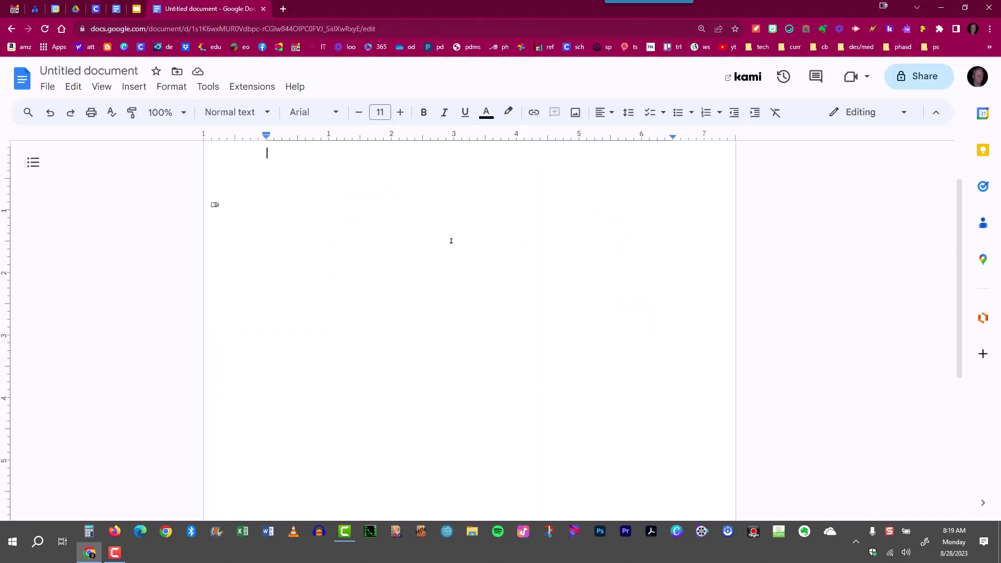
key(ctrl+v)
click(451, 240)
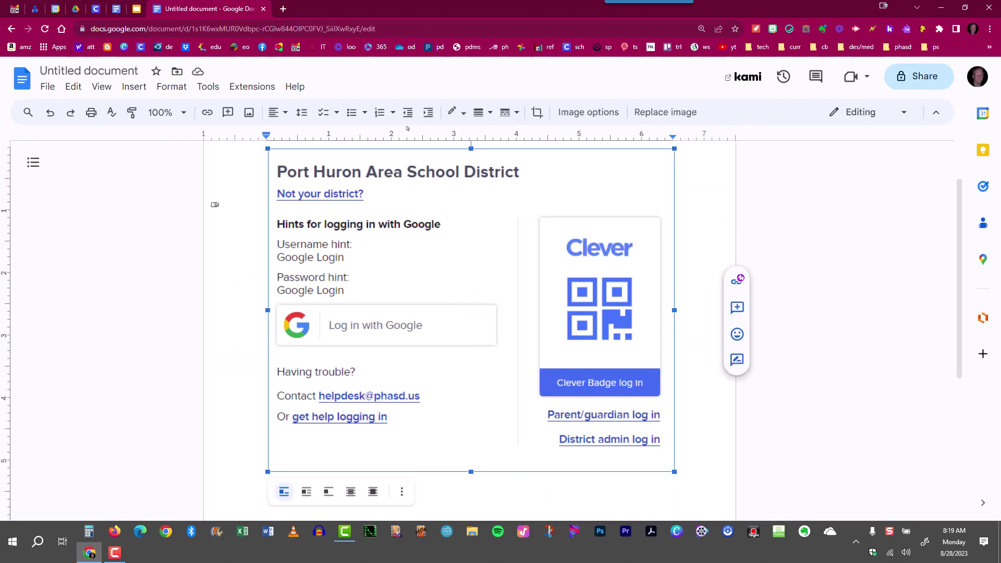
click(480, 116)
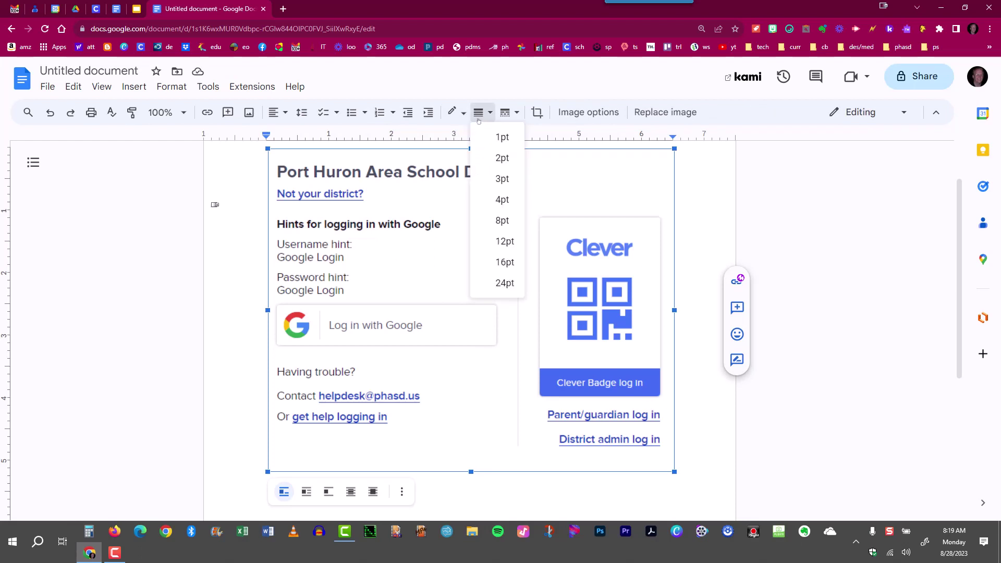
click(500, 138)
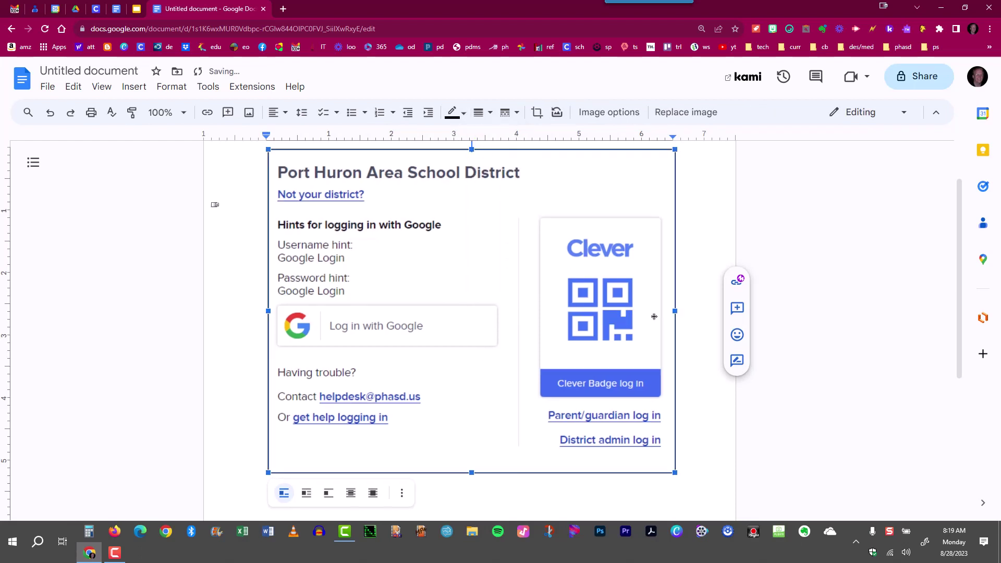
Step: Shrink the bordered snip to a smaller size by dragging its corner handle
click(694, 262)
click(481, 251)
drag(676, 474, 552, 374)
click(595, 471)
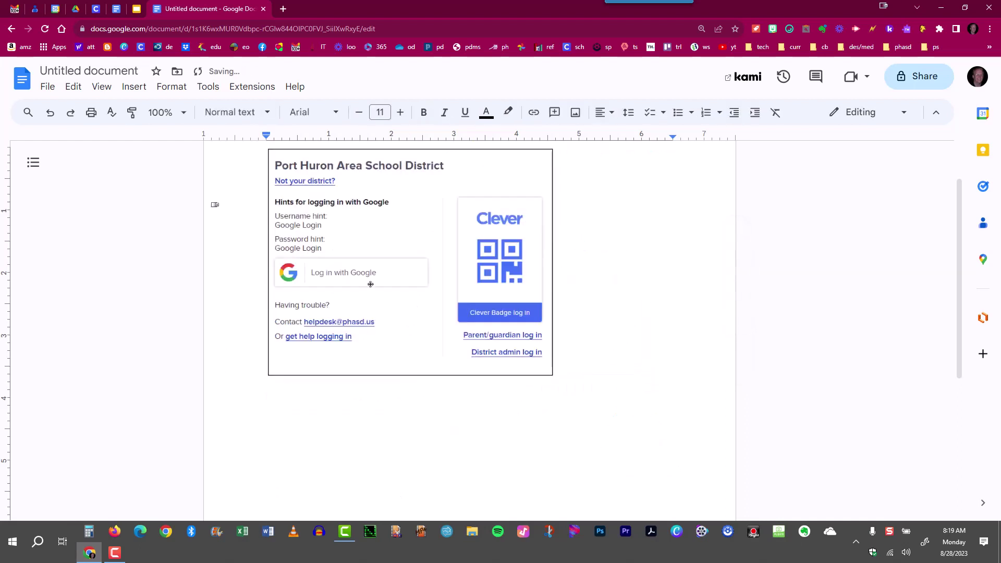